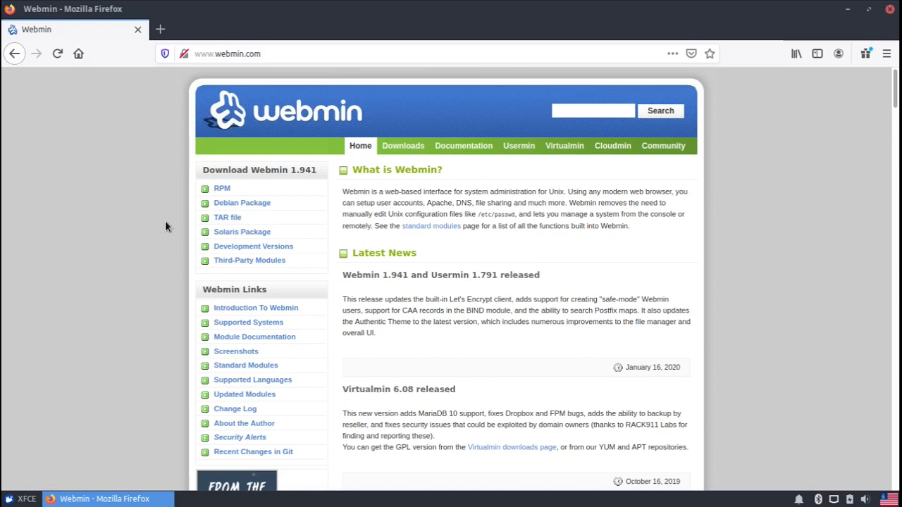
Step: Copy the Debian Package download link from the Webmin site and open a terminal in the Downloads directory
right_click(253, 206)
left_click(263, 319)
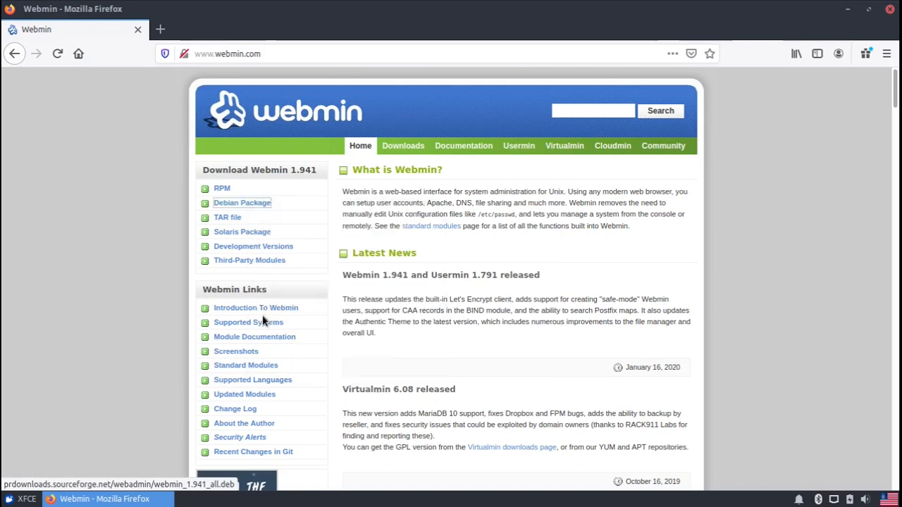
left_click(21, 499)
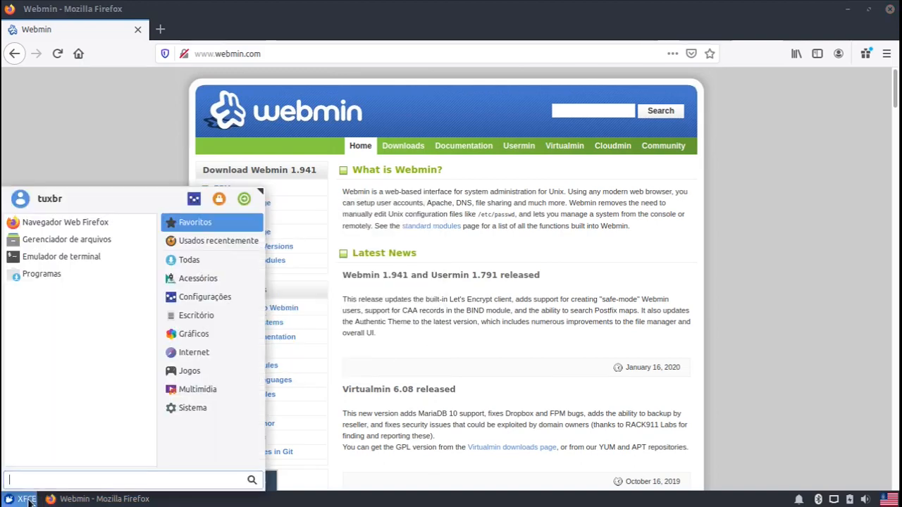
left_click(71, 259)
type("cd Do")
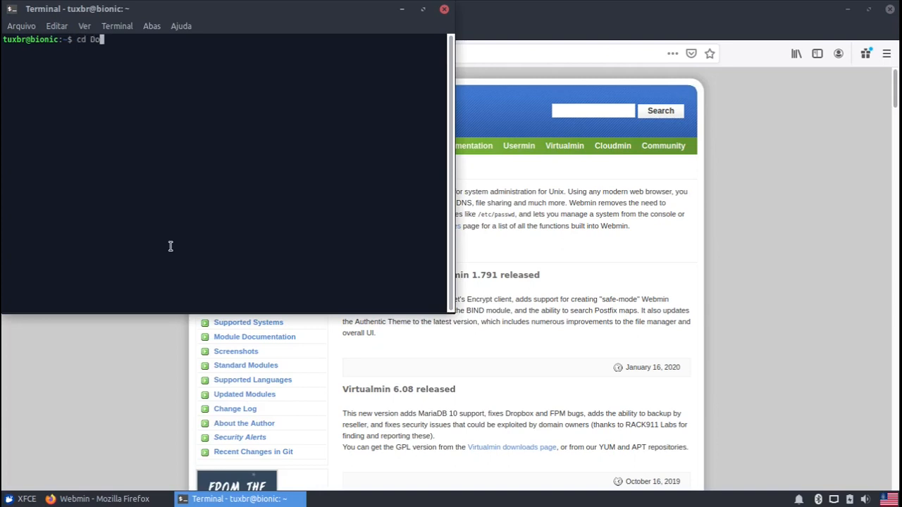
type("wn")
key("Tab")
key("Return")
type("wget")
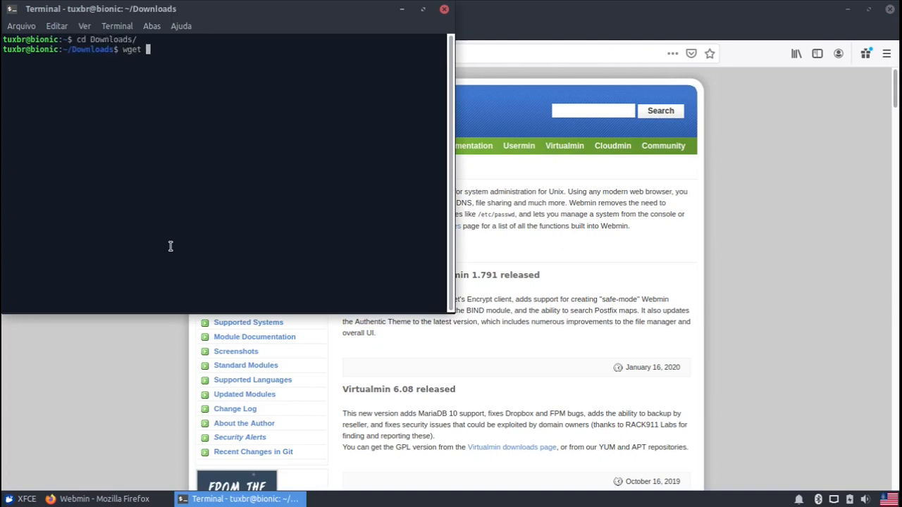
type("http://prdownloads.sourceforge.net/webadmin/webmin_1.941_all.deb")
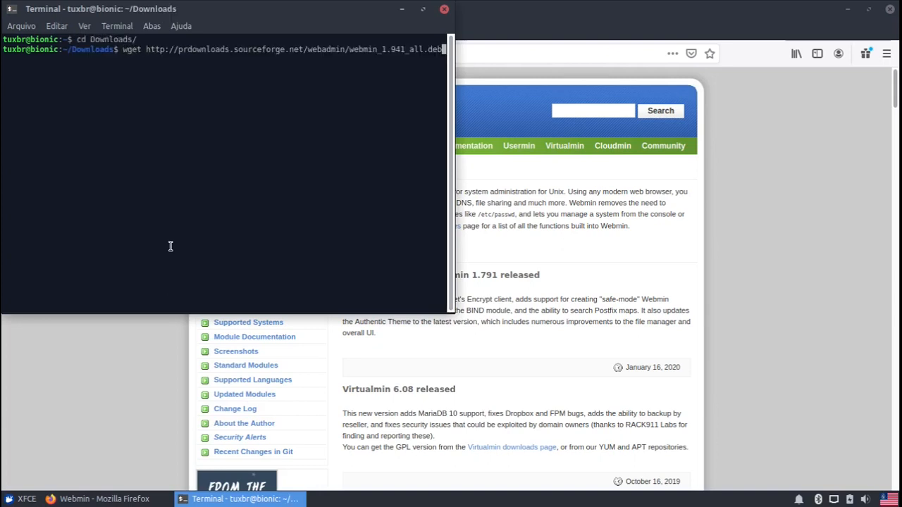
key("Return")
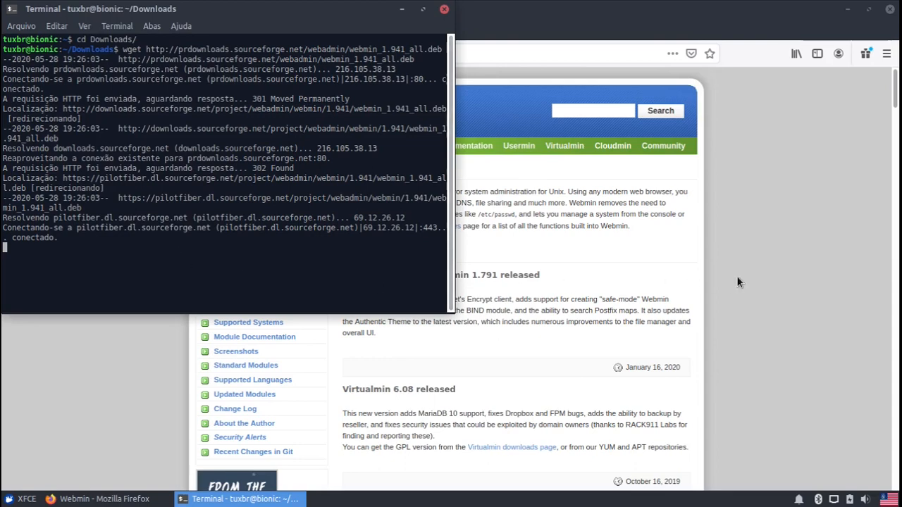
left_click(756, 275)
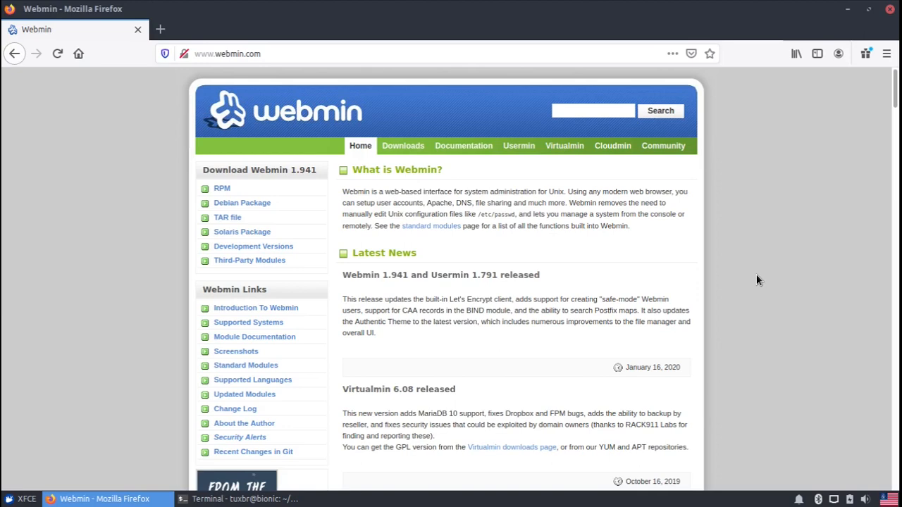
double_click(356, 390)
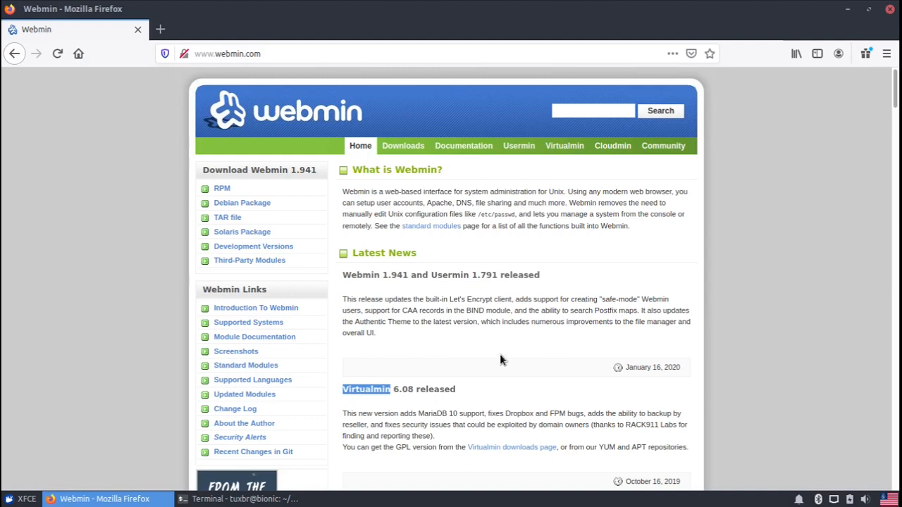
left_click(500, 359)
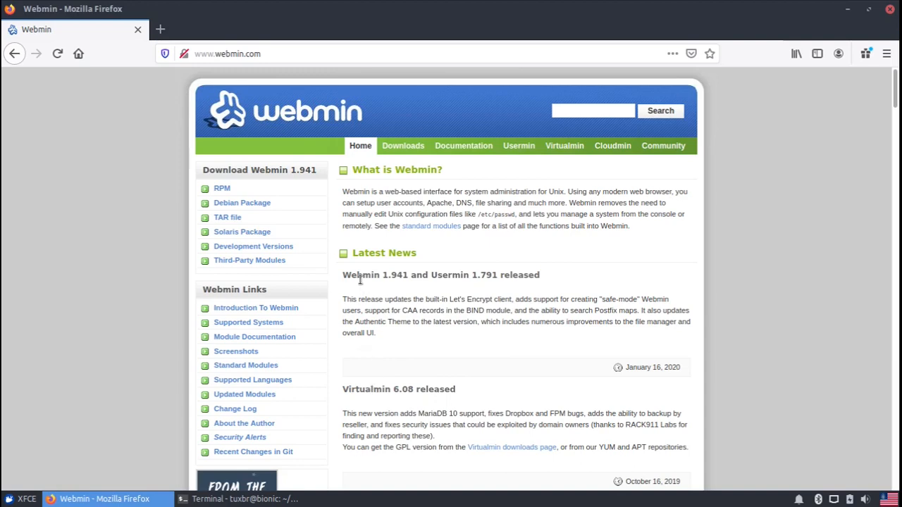
Step: Return to the terminal and install webmin_1.941_all.deb using sudo dpkg -i, entering the sudo password
left_click(257, 500)
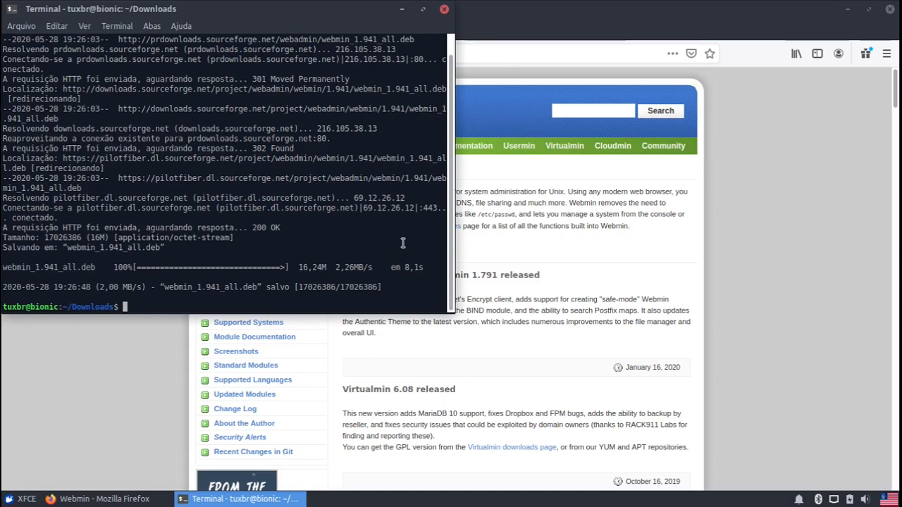
type("sudo dpk")
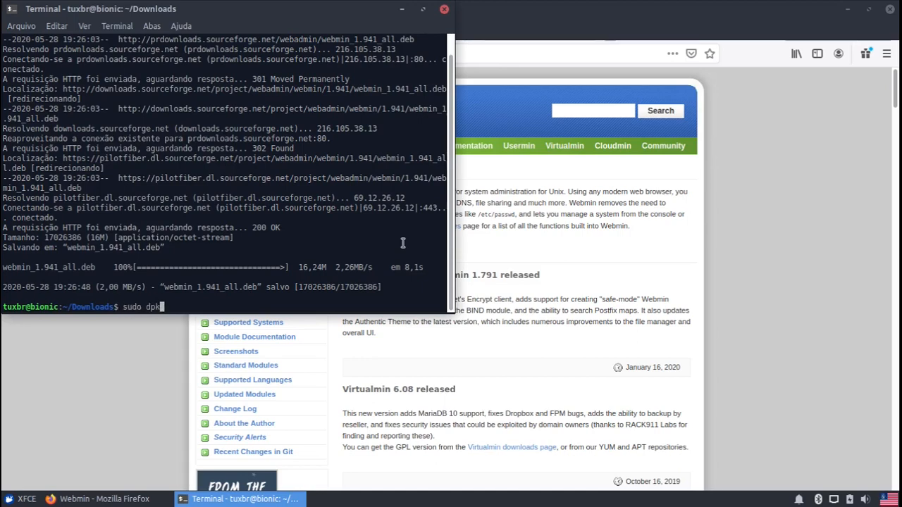
type("g -i web")
key("Tab")
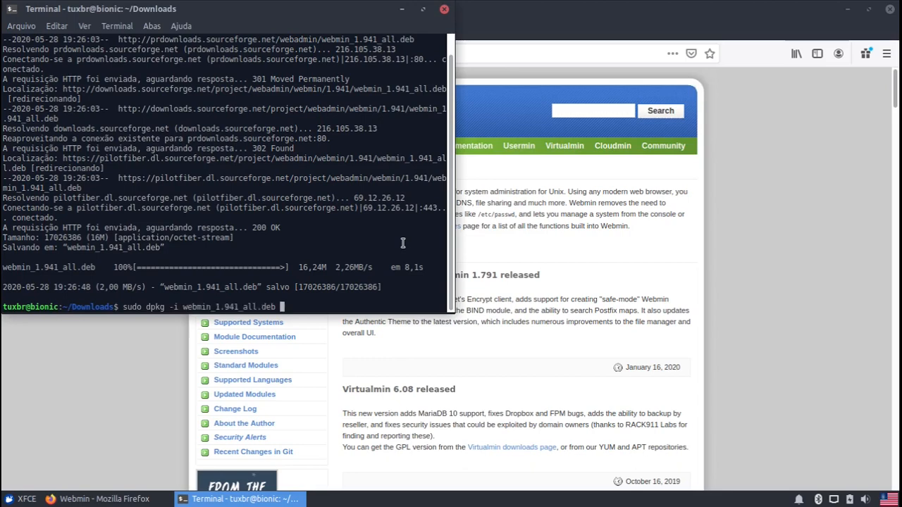
key("Return")
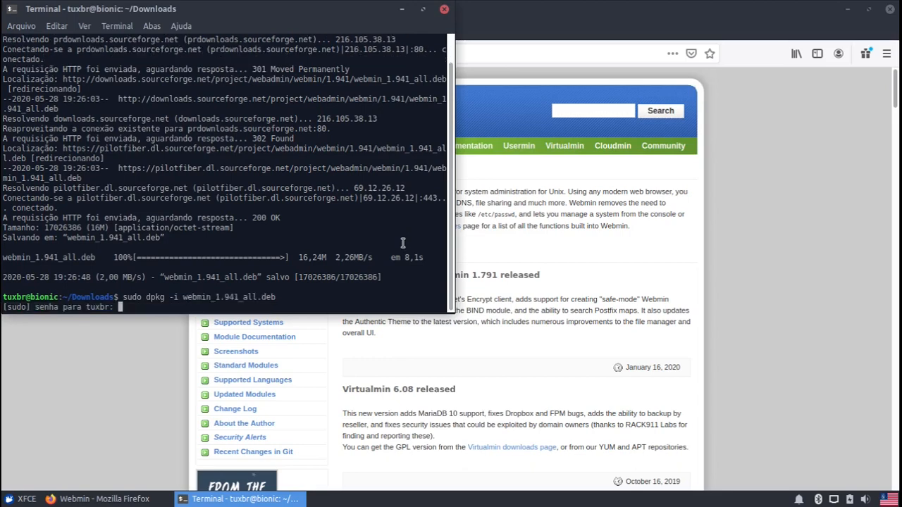
key("Return")
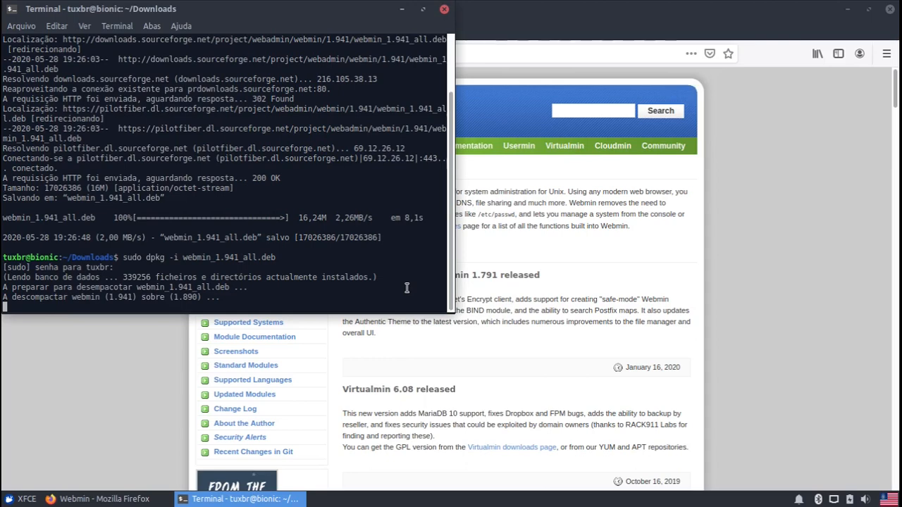
key("Return")
key("Return")
key("Return")
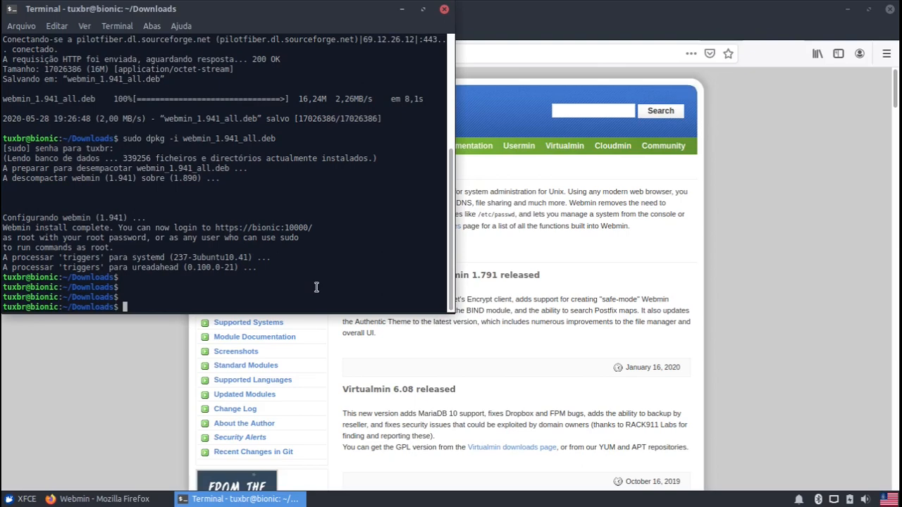
Step: Switch to Firefox and open the local Webmin interface at localhost:10000
left_click(138, 348)
left_click(290, 59)
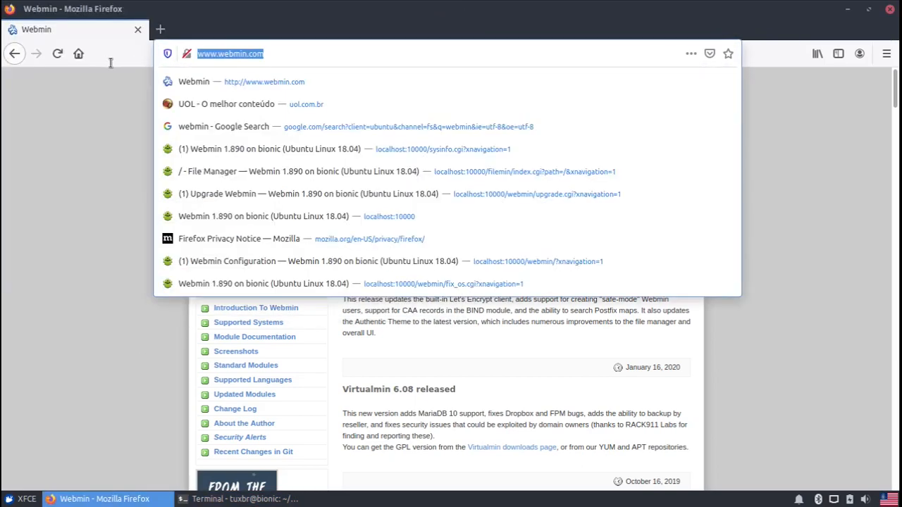
type("localhost:10000/")
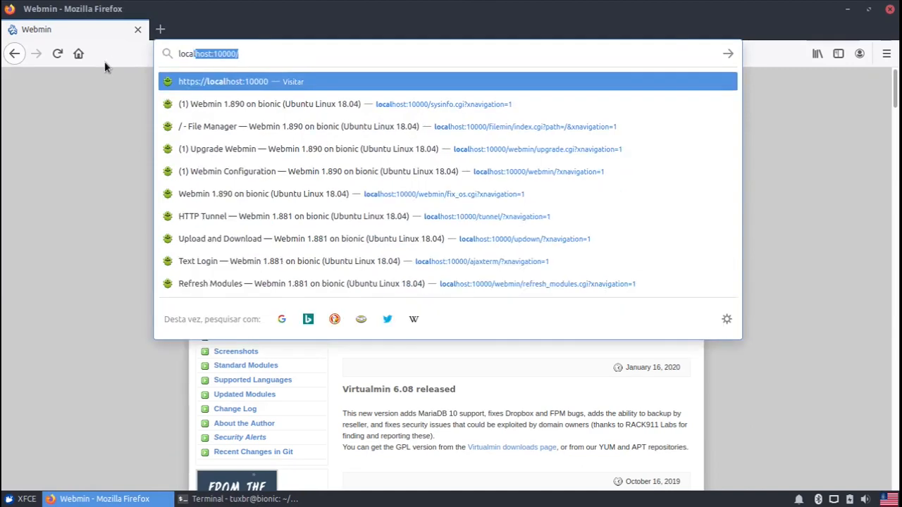
key("Return")
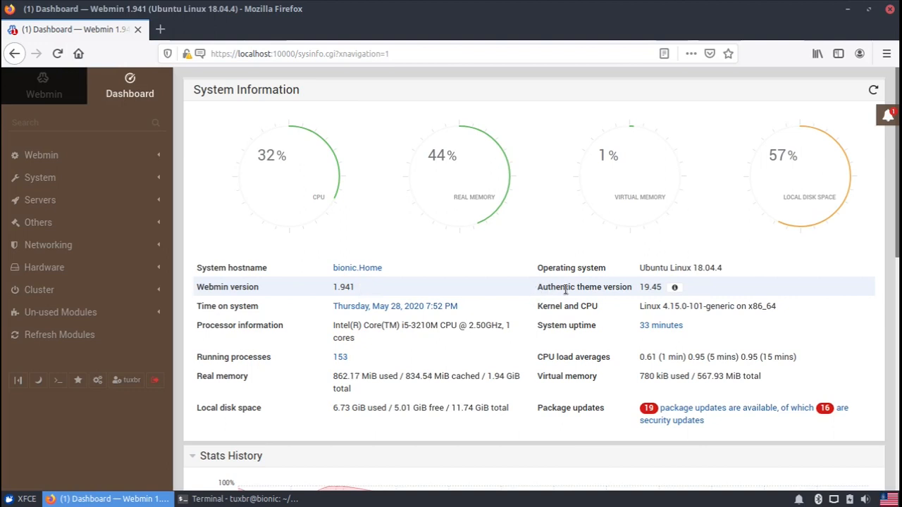
Step: View the update notice for the Authentic theme version and close it
left_click(674, 289)
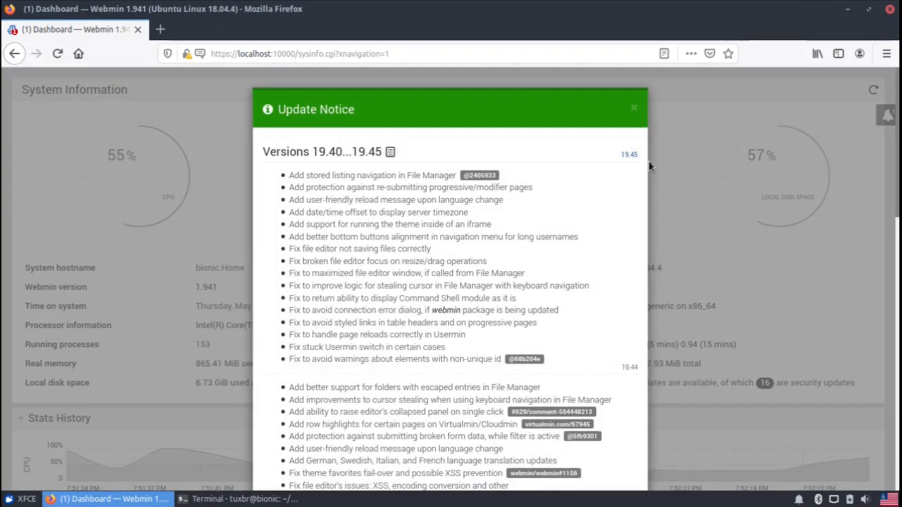
left_click(632, 108)
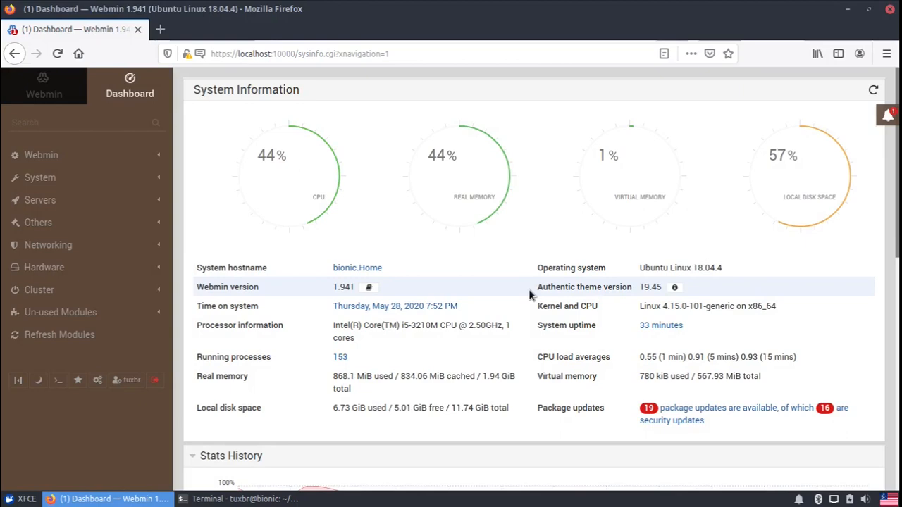
Step: Examine the dashboard's system information and the Stats History graphs for CPU, memory, swap, processes, disk and network
scroll(530, 295, "down", 2)
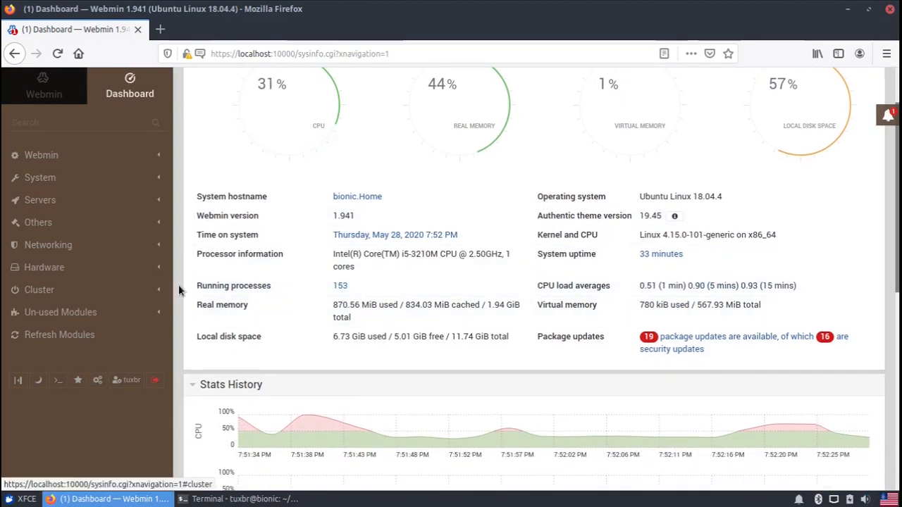
scroll(179, 289, "down", 4)
scroll(178, 289, "down", 3)
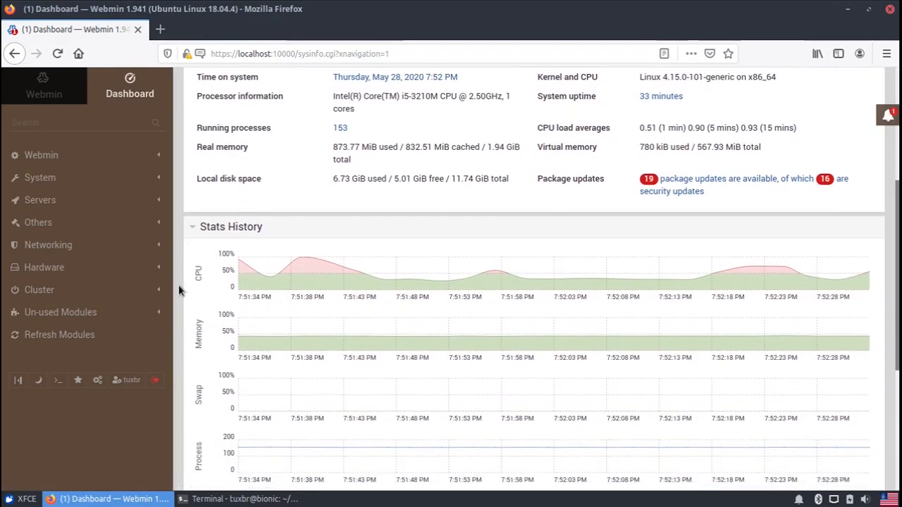
scroll(179, 284, "down", 3)
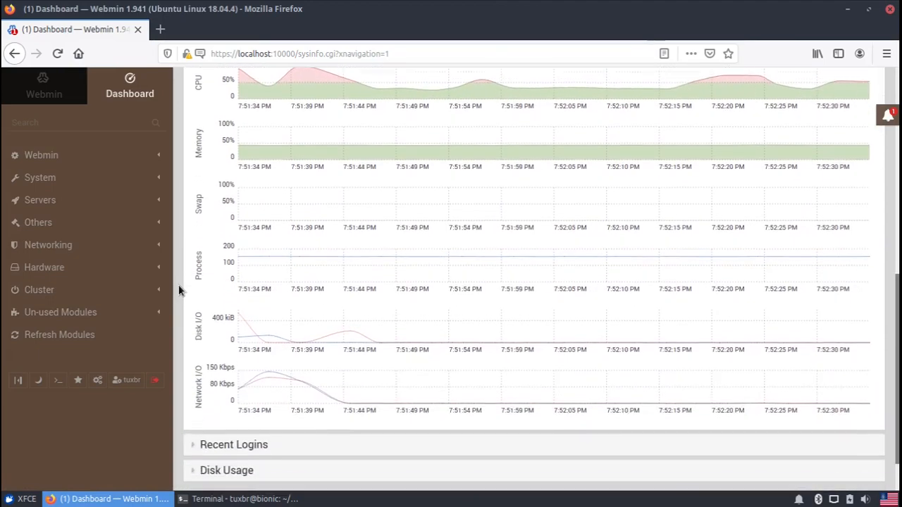
scroll(178, 285, "up", 10)
scroll(178, 284, "up", 2)
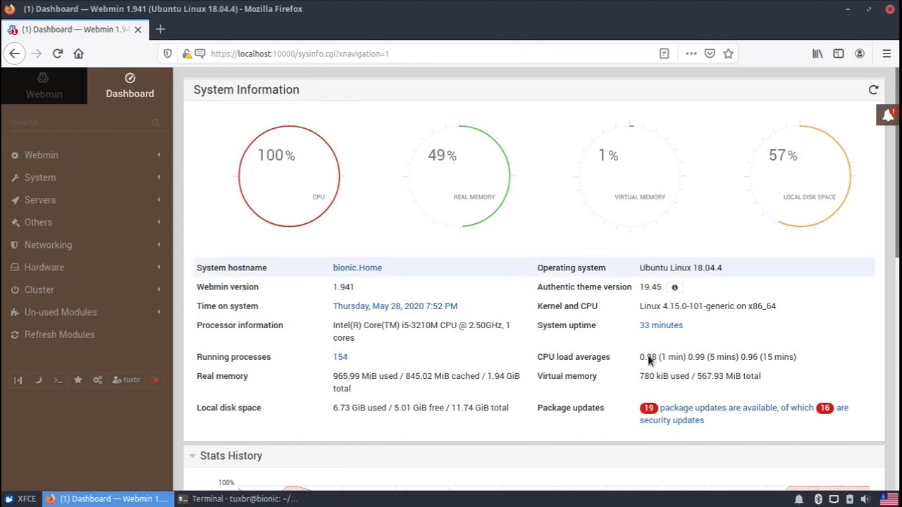
scroll(454, 284, "down", 1)
scroll(455, 284, "down", 3)
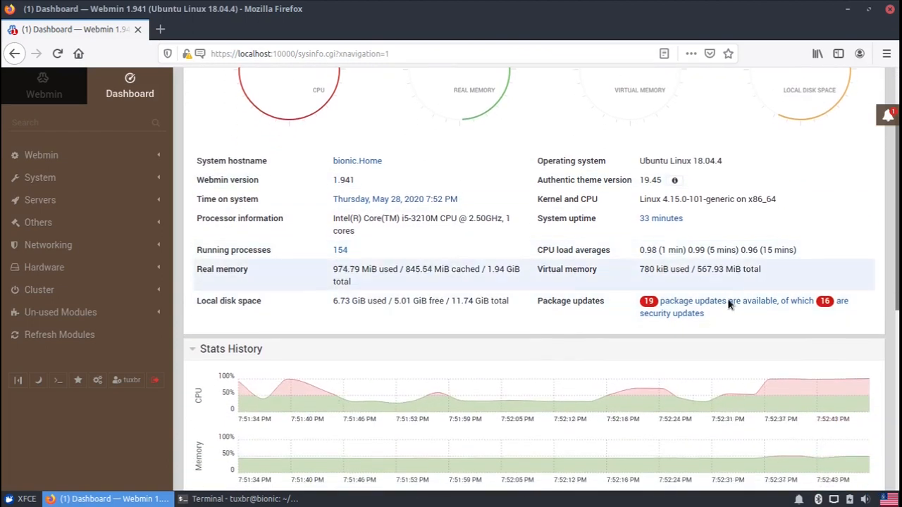
scroll(443, 241, "down", 4)
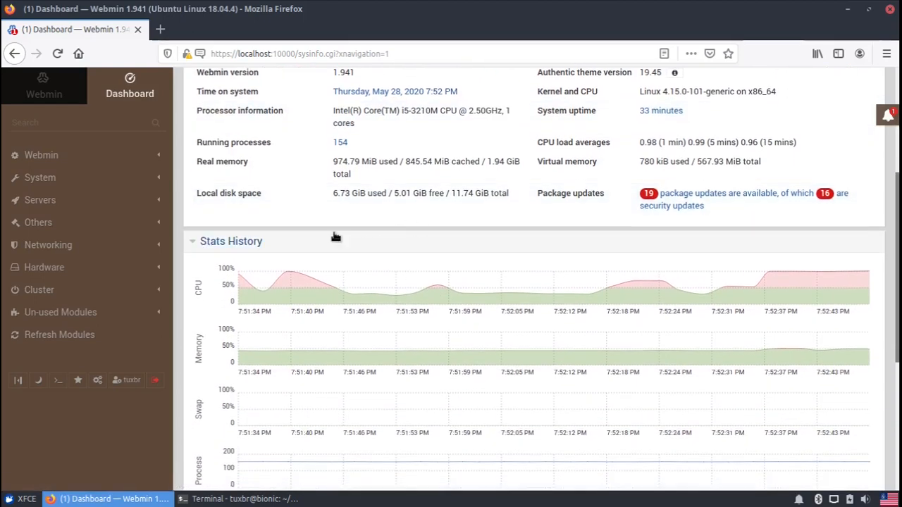
scroll(330, 233, "down", 2)
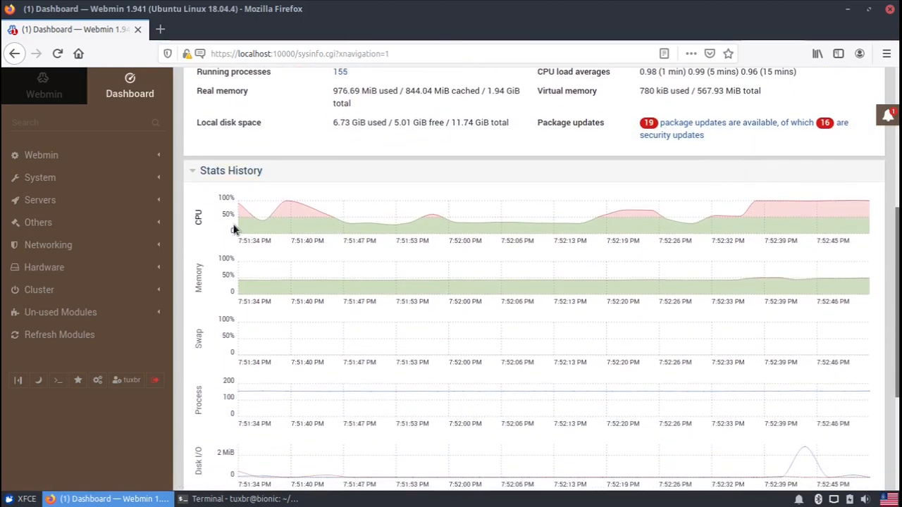
scroll(234, 229, "down", 2)
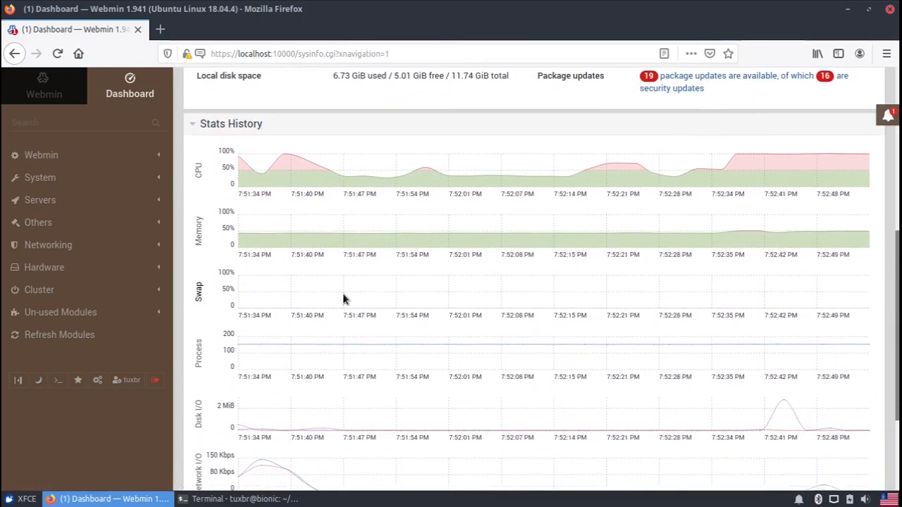
scroll(344, 296, "down", 4)
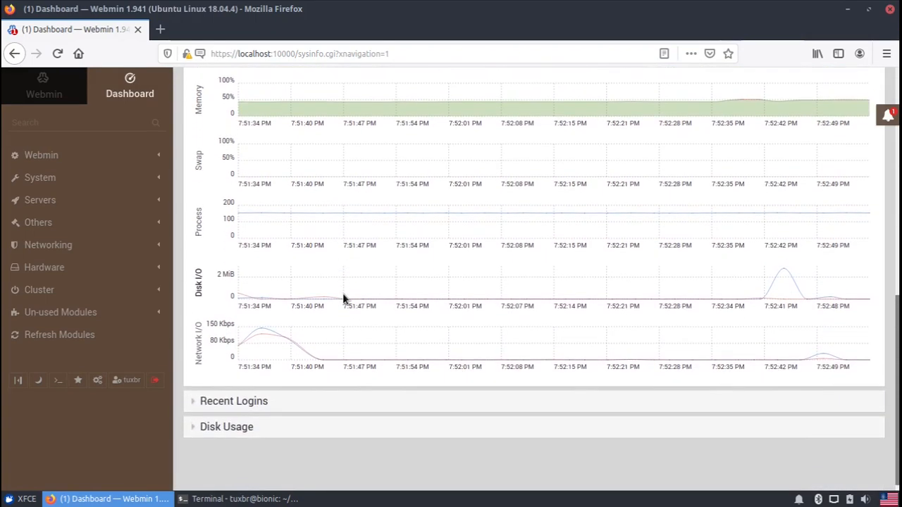
Step: Expand the Recent Logins and Disk Usage sections of the dashboard to review their details
left_click(270, 388)
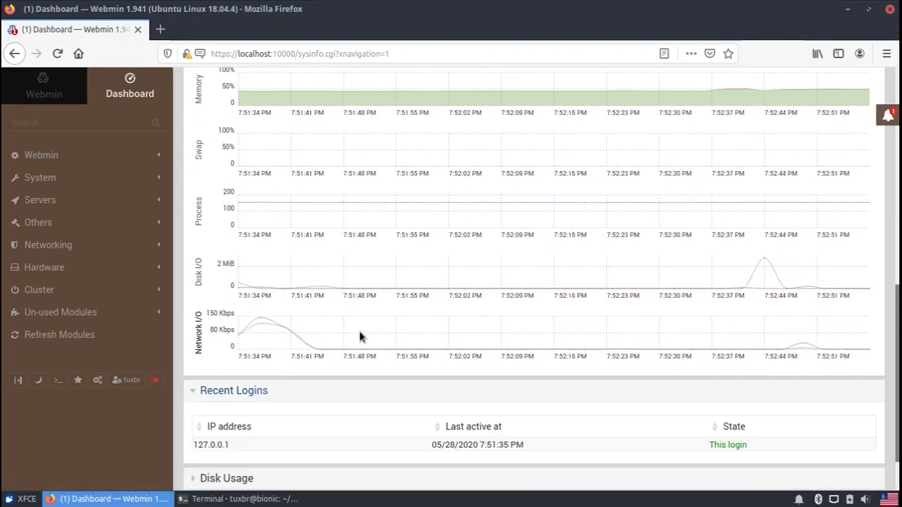
scroll(360, 337, "down", 2)
left_click(242, 417)
scroll(419, 351, "down", 2)
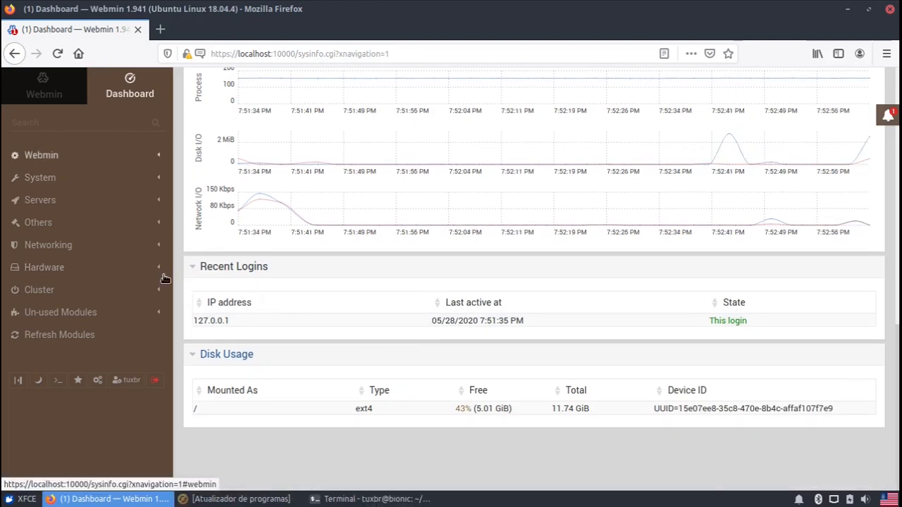
scroll(343, 282, "up", 5)
scroll(342, 281, "up", 3)
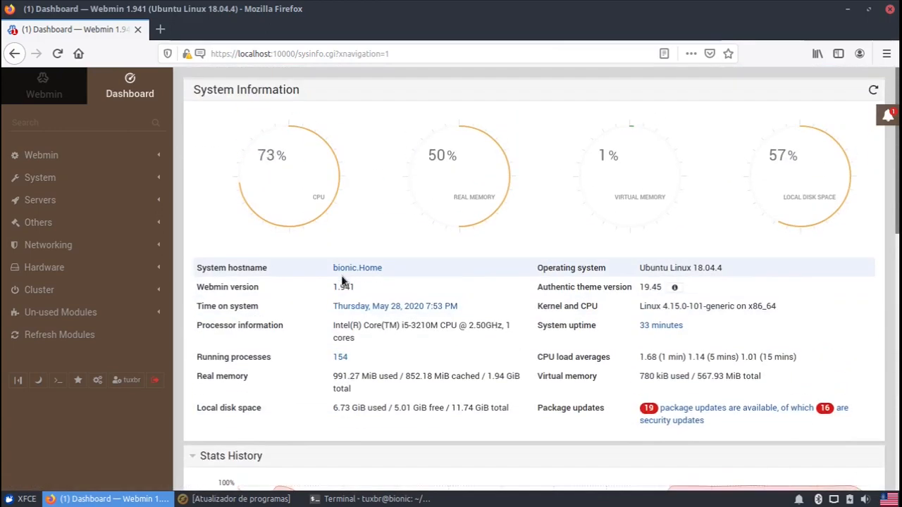
Step: Show the notification side panel and review its Favorites, Notifications and Dashboard views
left_click(882, 117)
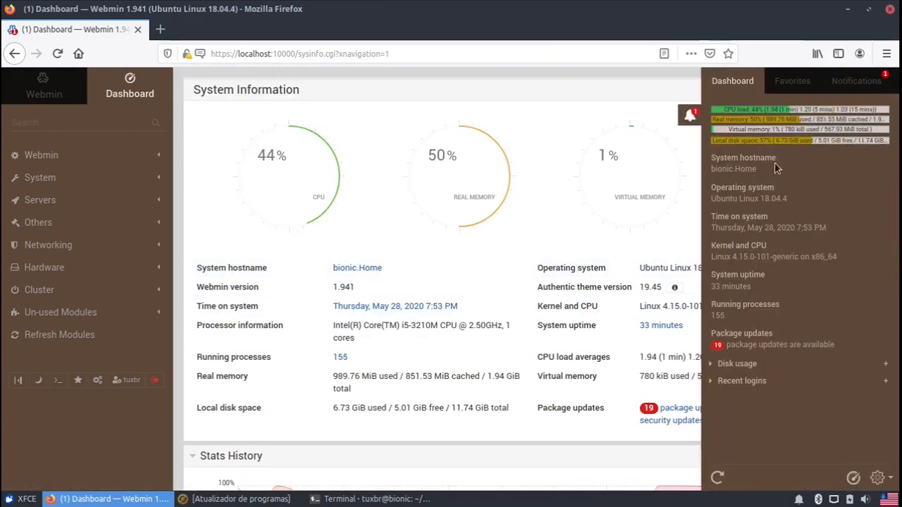
left_click(790, 82)
left_click(850, 91)
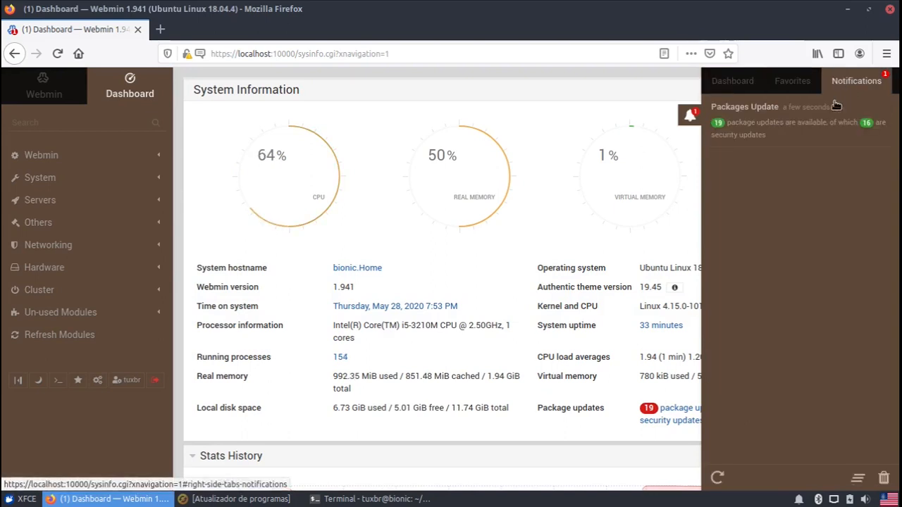
left_click(733, 81)
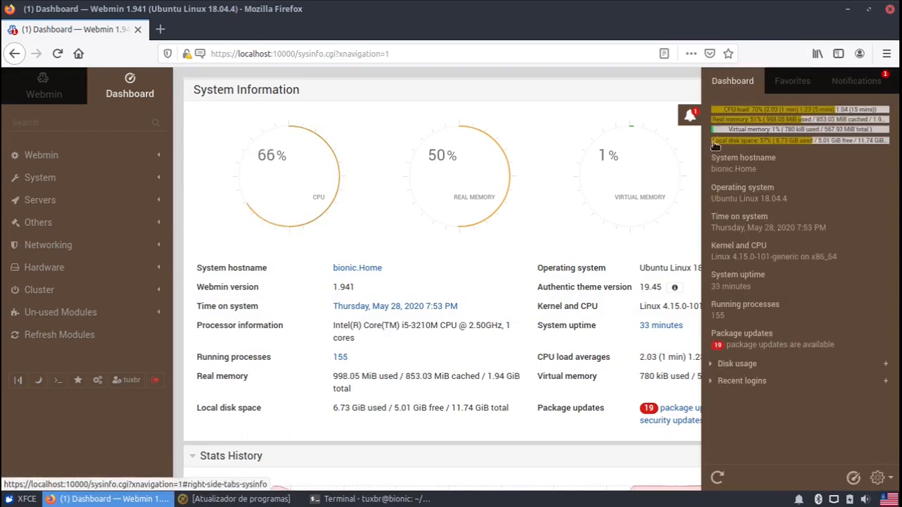
Step: Close the notification side panel and return to the full system information dashboard
left_click(435, 302)
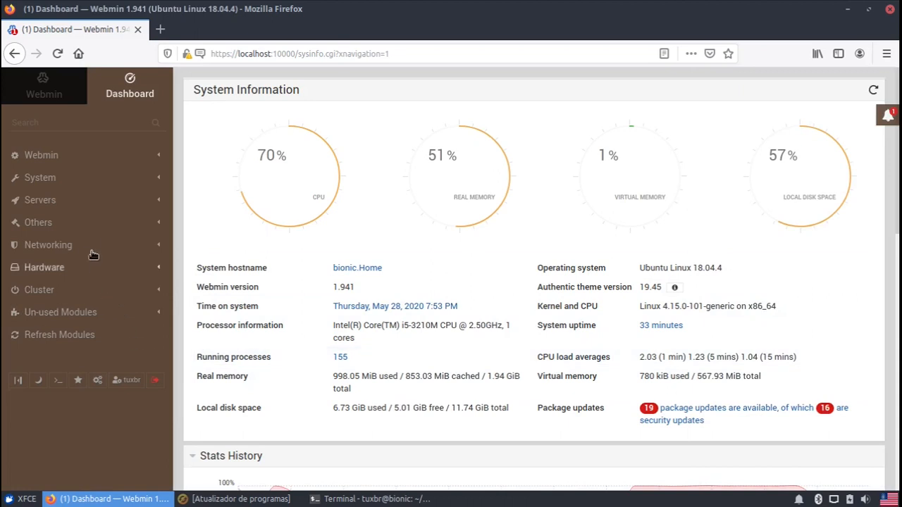
right_click(84, 380)
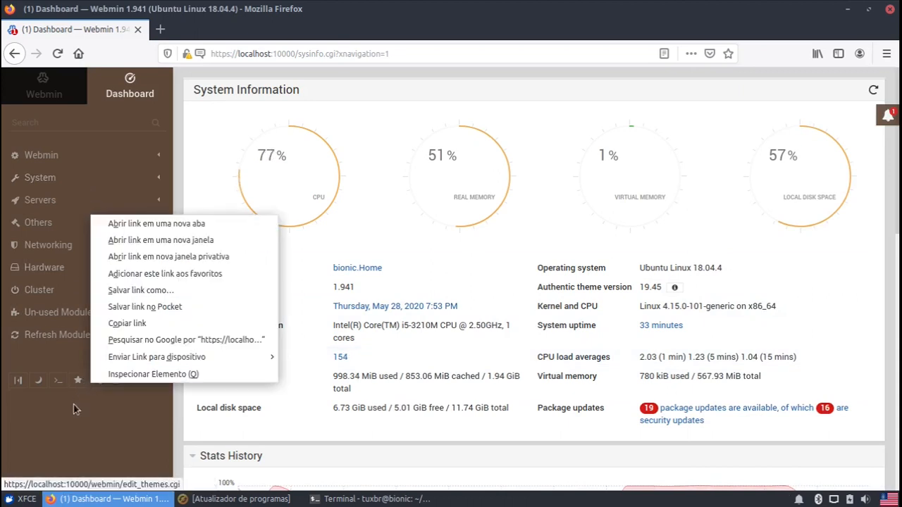
left_click(73, 405)
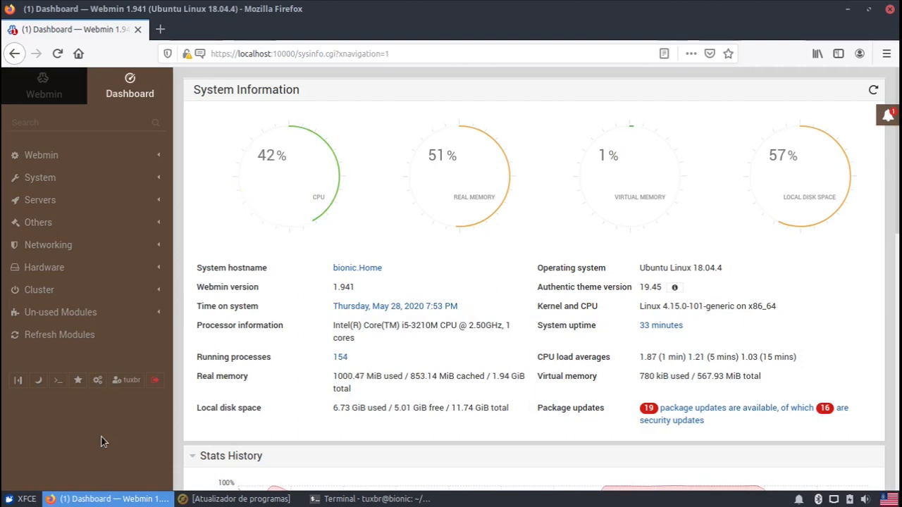
left_click(20, 111)
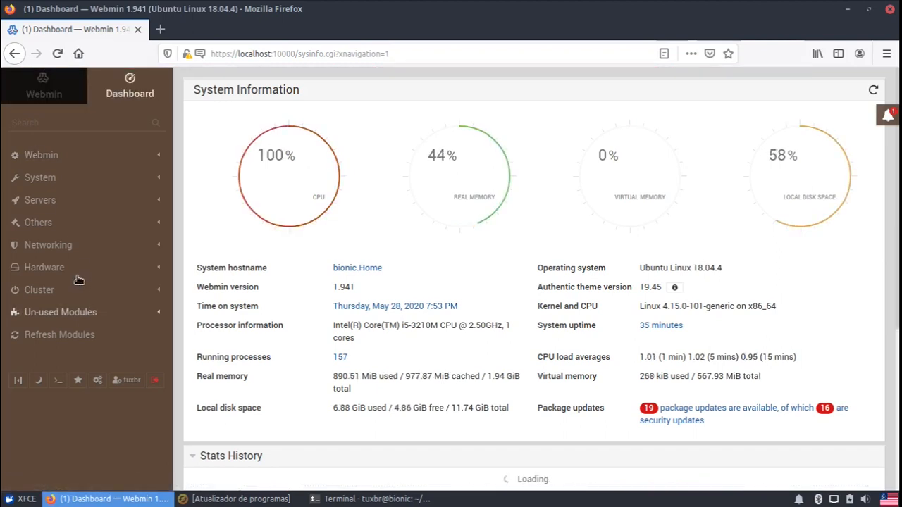
Step: Open the File Manager module from the Others category and look over the root directory listing
left_click(75, 224)
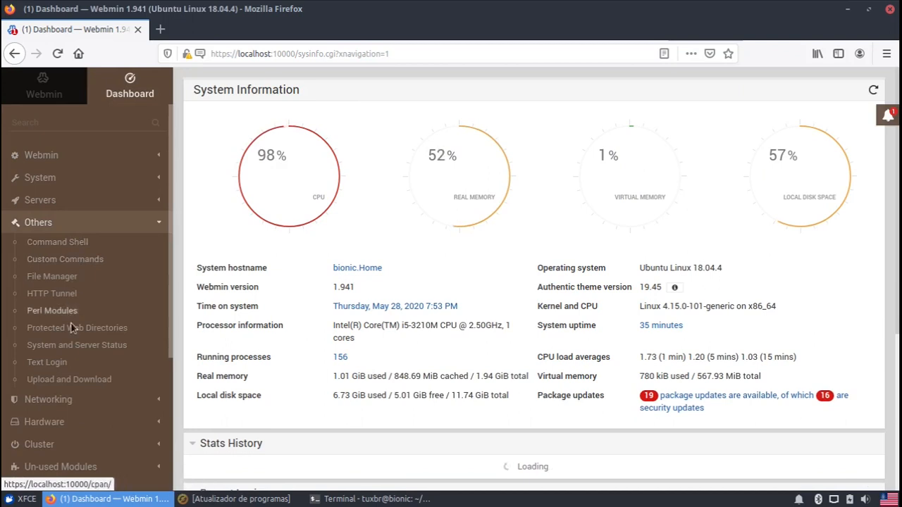
left_click(62, 279)
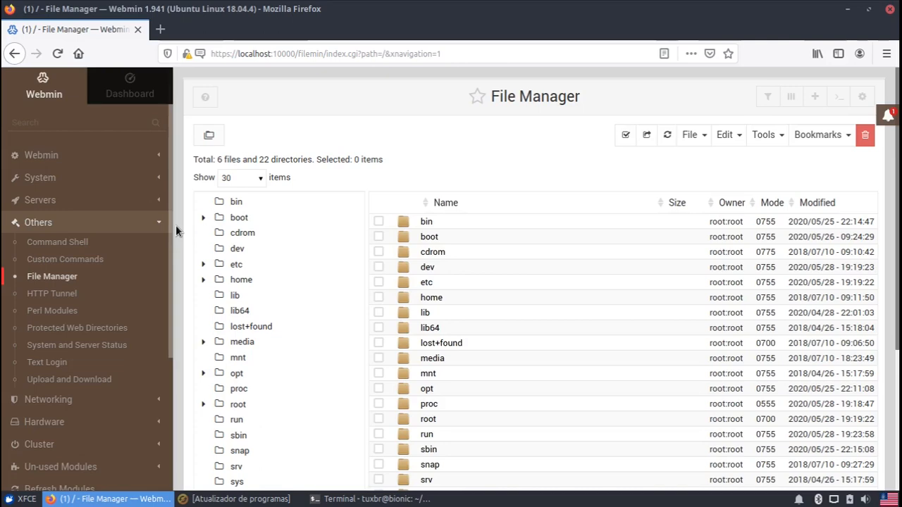
scroll(175, 225, "down", 5)
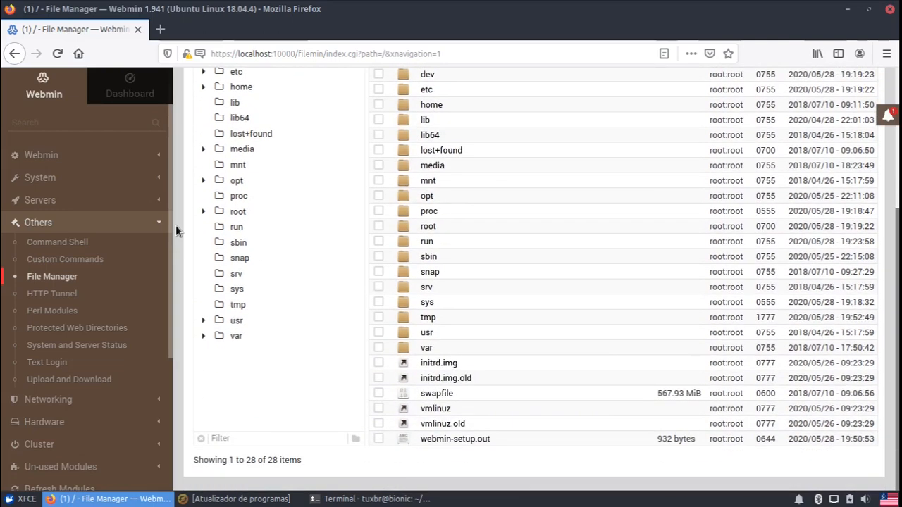
scroll(176, 225, "up", 5)
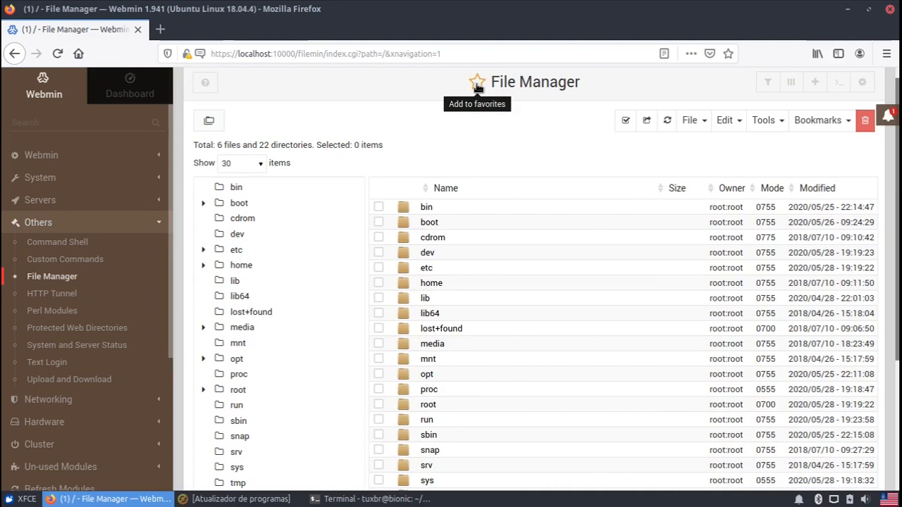
Step: Add the File Manager page to the favorites and check the Favorites view of the notification side panel
left_click(477, 83)
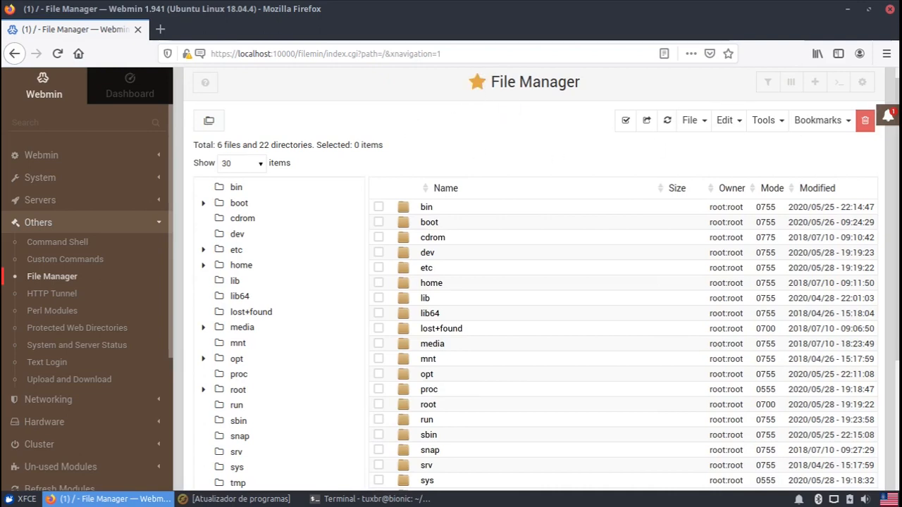
left_click(891, 116)
left_click(793, 81)
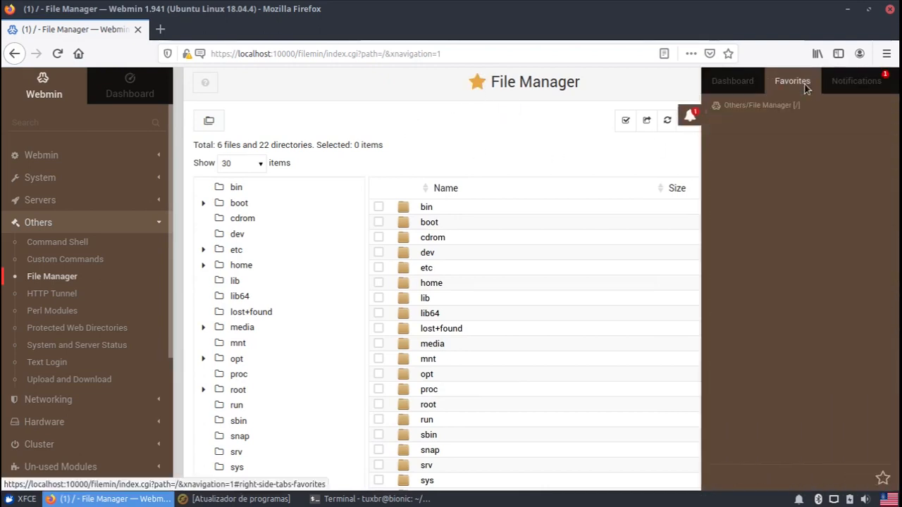
left_click(744, 82)
Step: View the full-page Favorites overlay from the navigation menu's shortcuts and close it
scroll(91, 426, "down", 2)
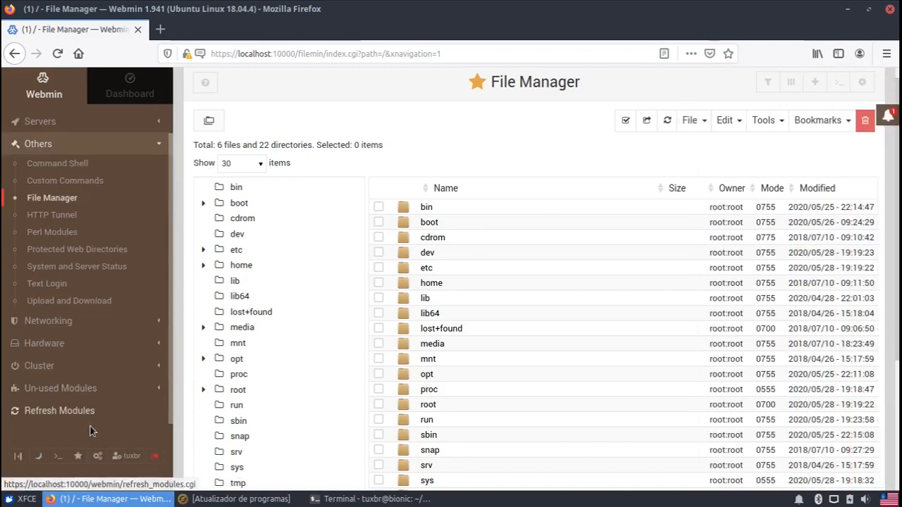
left_click(76, 458)
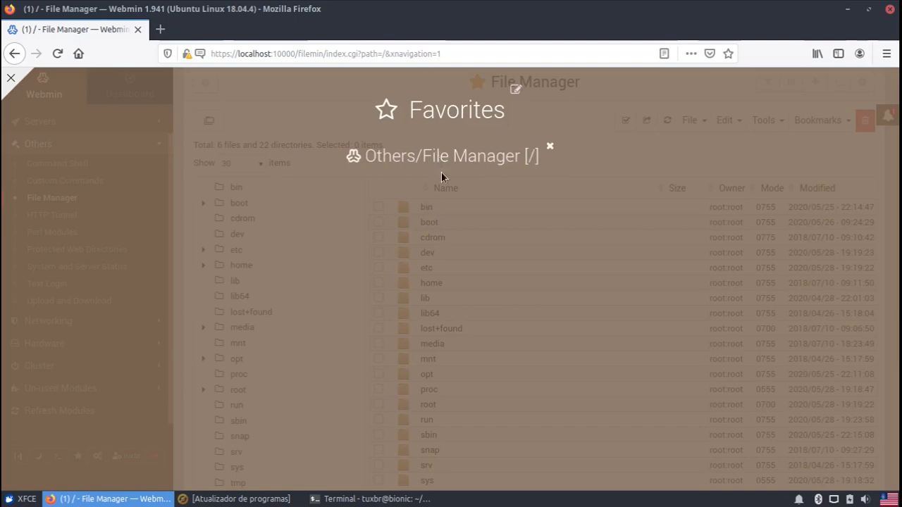
left_click(11, 78)
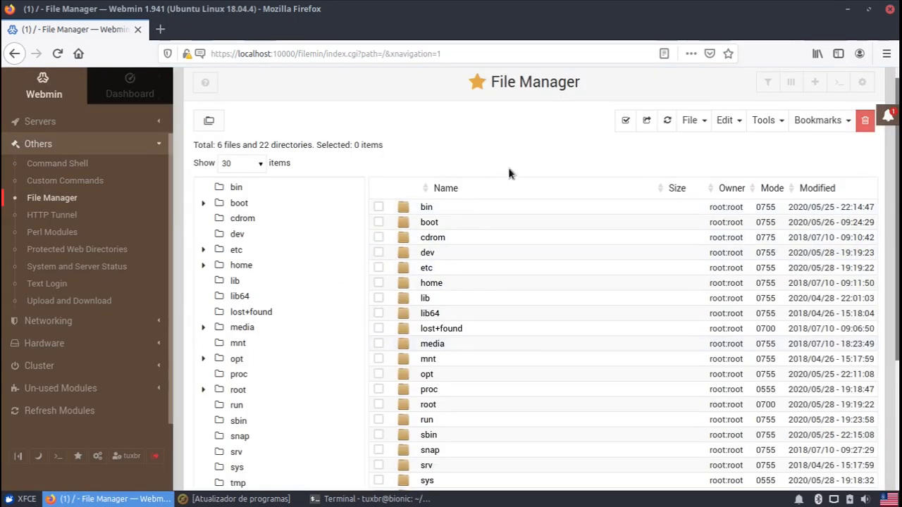
Step: Browse the root directory listing and review the file actions offered for initrd.img without applying any
scroll(461, 197, "down", 5)
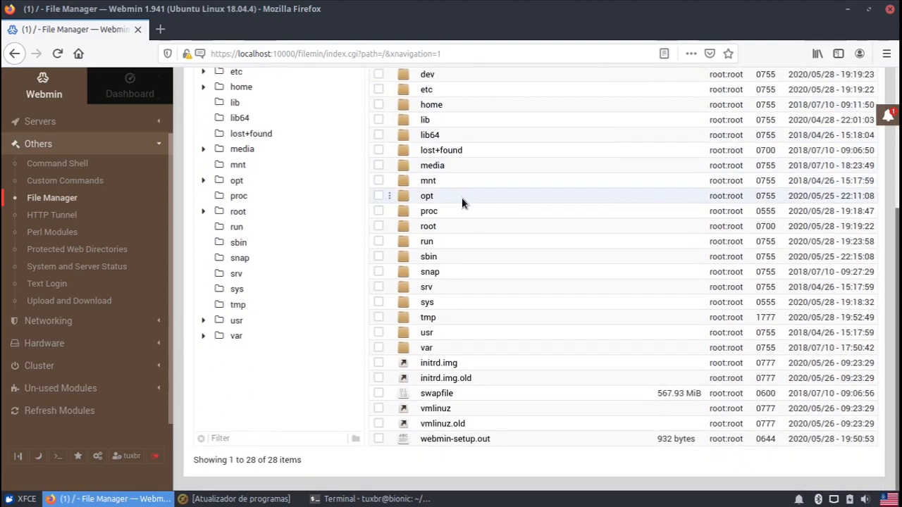
scroll(462, 197, "up", 3)
scroll(462, 201, "up", 2)
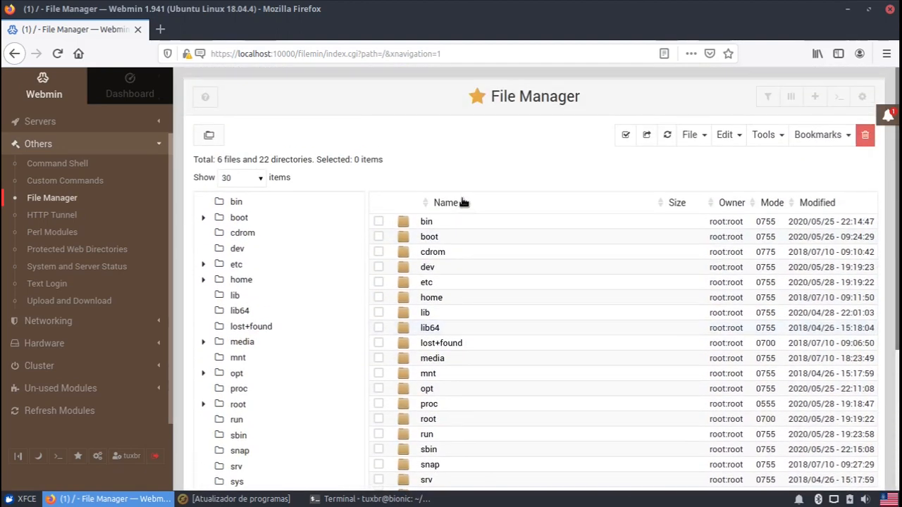
scroll(503, 296, "down", 5)
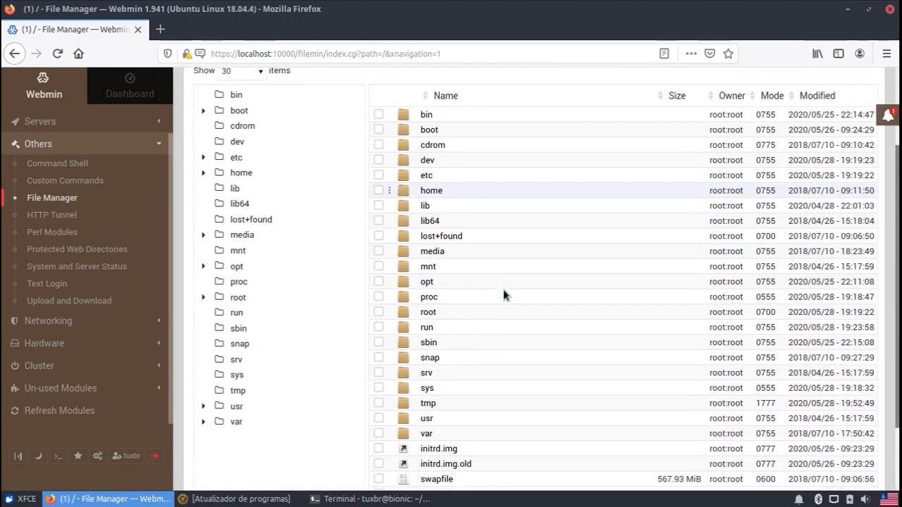
right_click(445, 382)
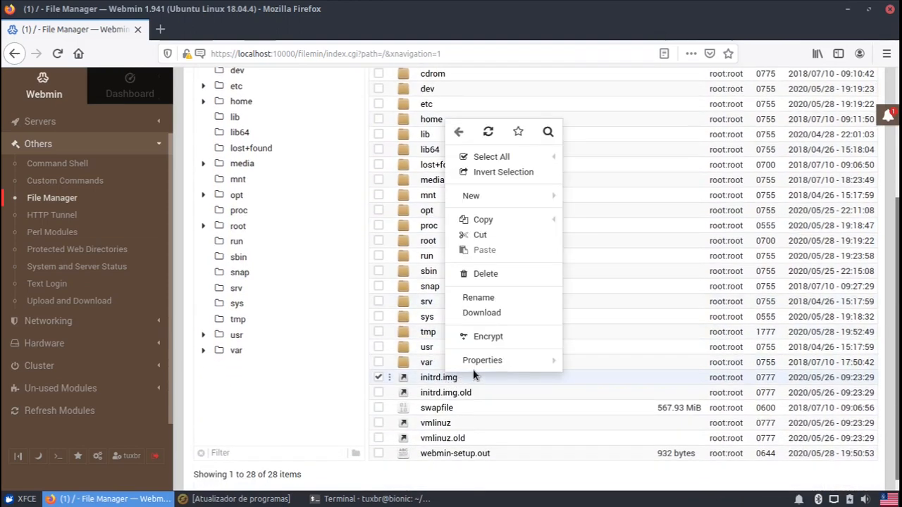
mouse_move(482, 365)
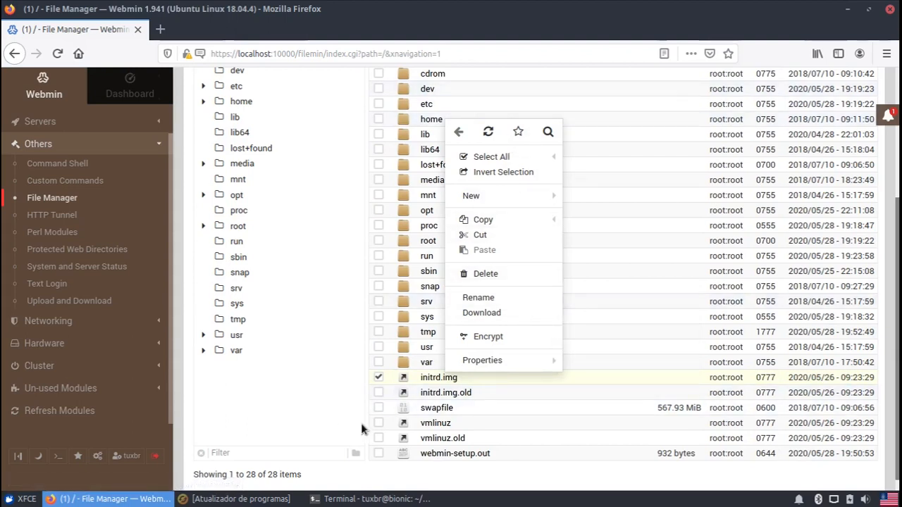
left_click(360, 420)
Step: Check the File Manager's Bookmarks options and dismiss them
scroll(395, 422, "up", 5)
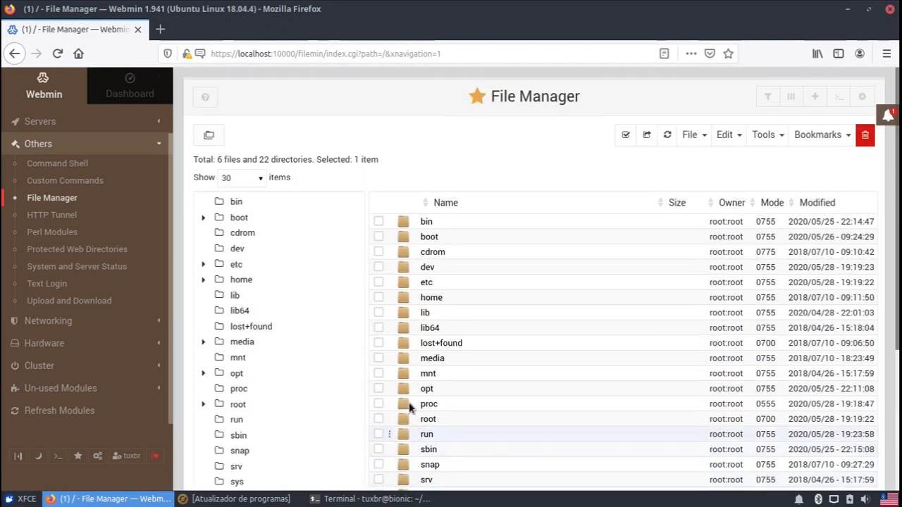
left_click(817, 135)
left_click(590, 168)
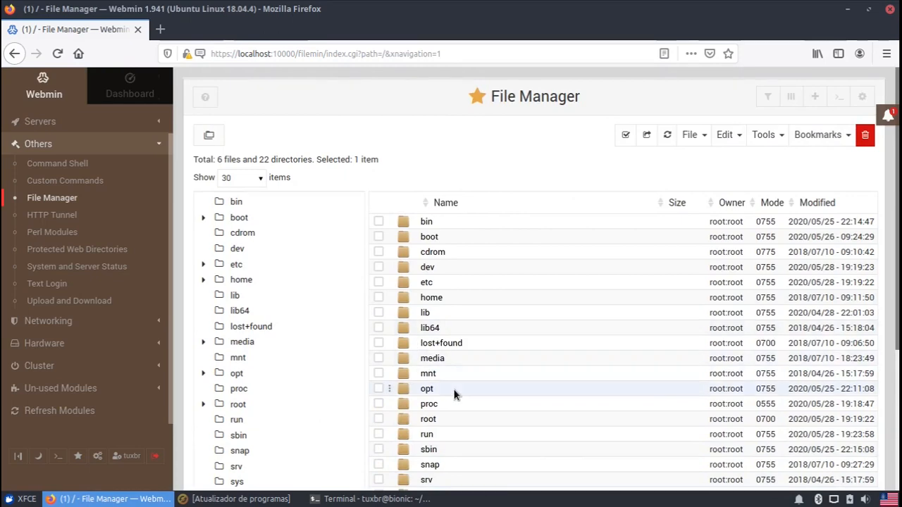
Step: Open the etc directory from the root listing and go into its apt subdirectory
scroll(458, 384, "down", 5)
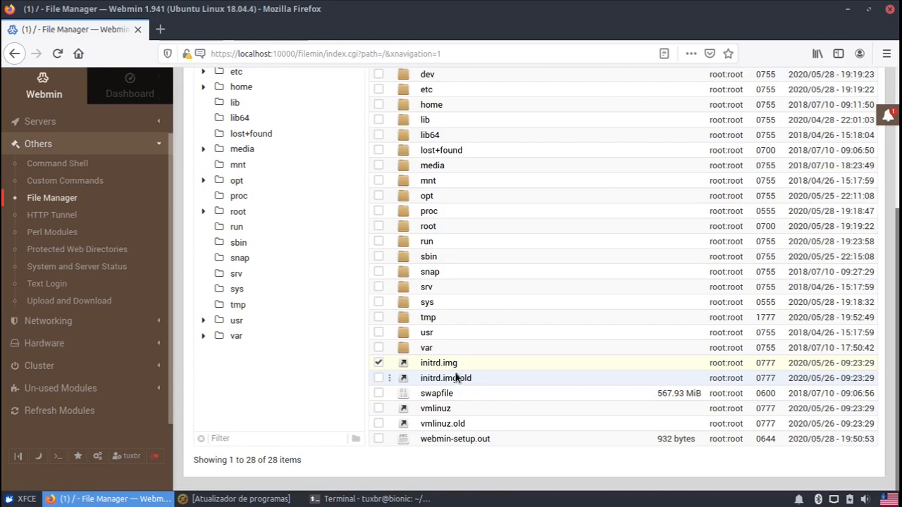
scroll(444, 250, "up", 2)
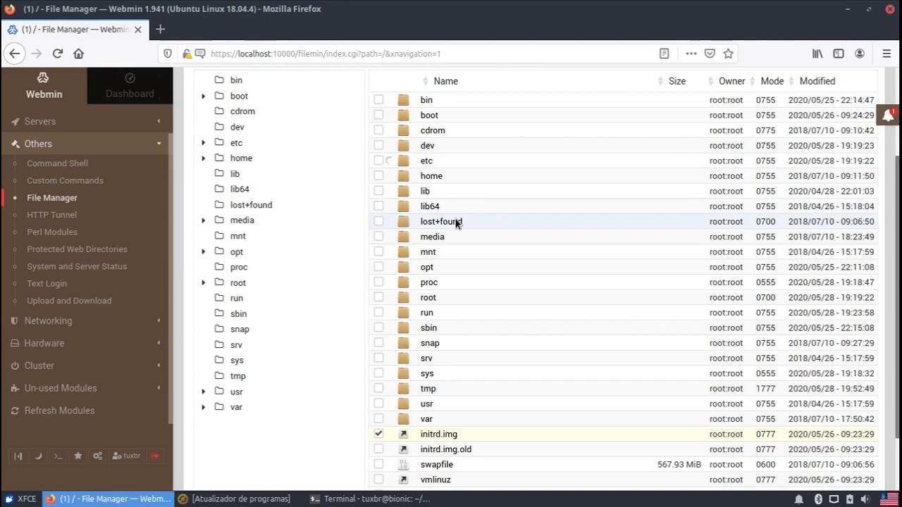
scroll(455, 217, "down", 1)
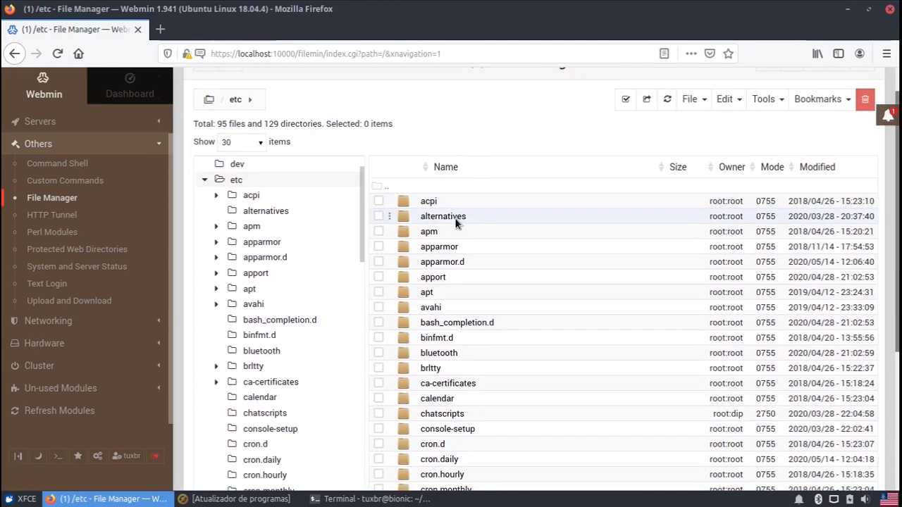
scroll(466, 250, "down", 5)
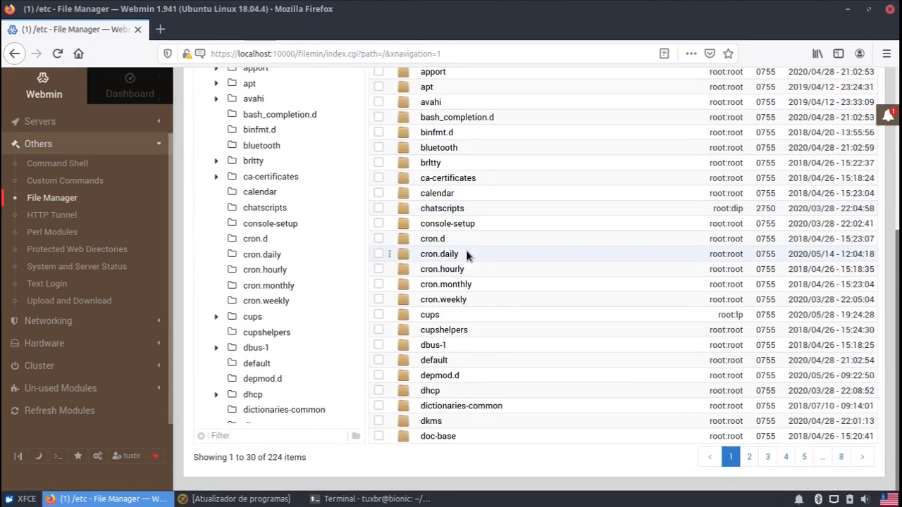
scroll(451, 375, "up", 4)
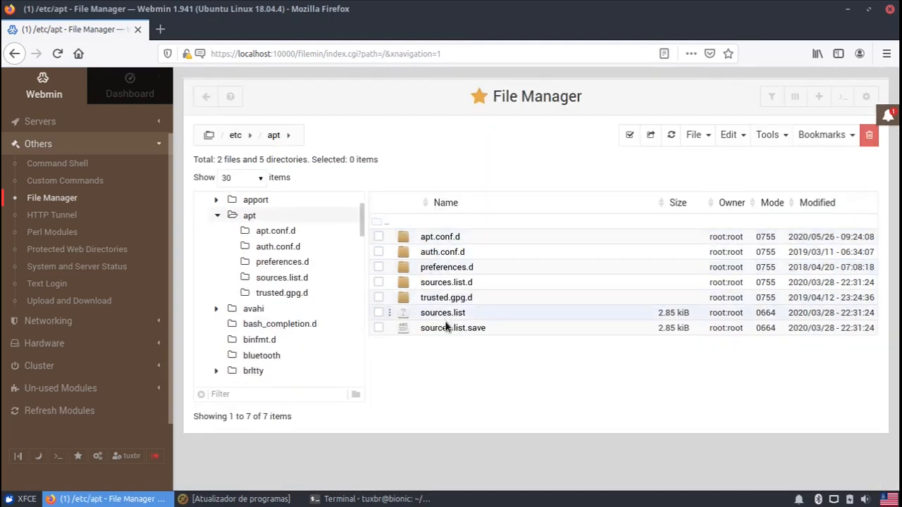
Step: Open sources.list from /etc/apt in the built-in editor, review its repository lines, and close it without editing
right_click(444, 312)
scroll(480, 346, "down", 2)
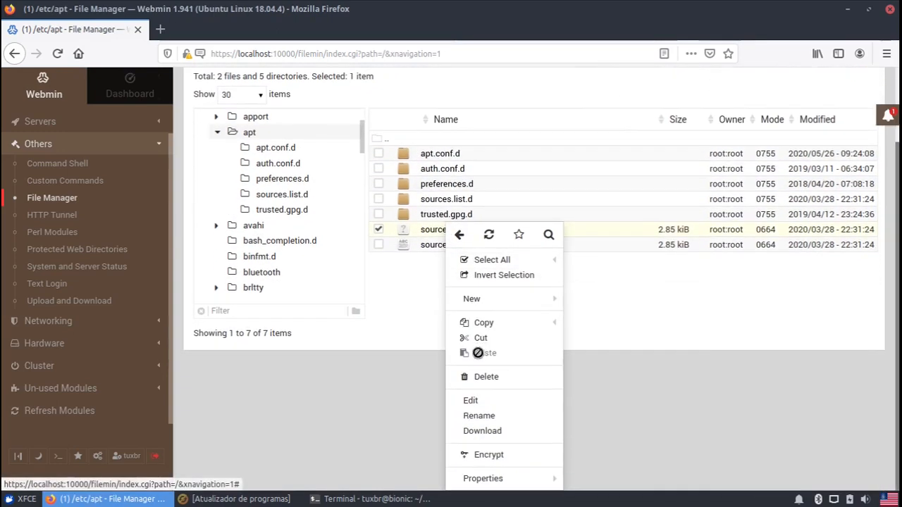
left_click(471, 400)
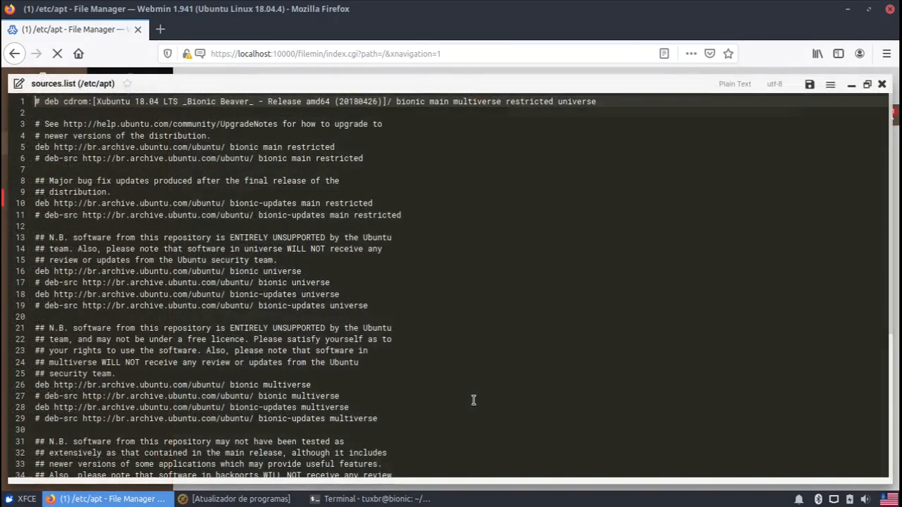
left_click(360, 222)
scroll(356, 222, "down", 6)
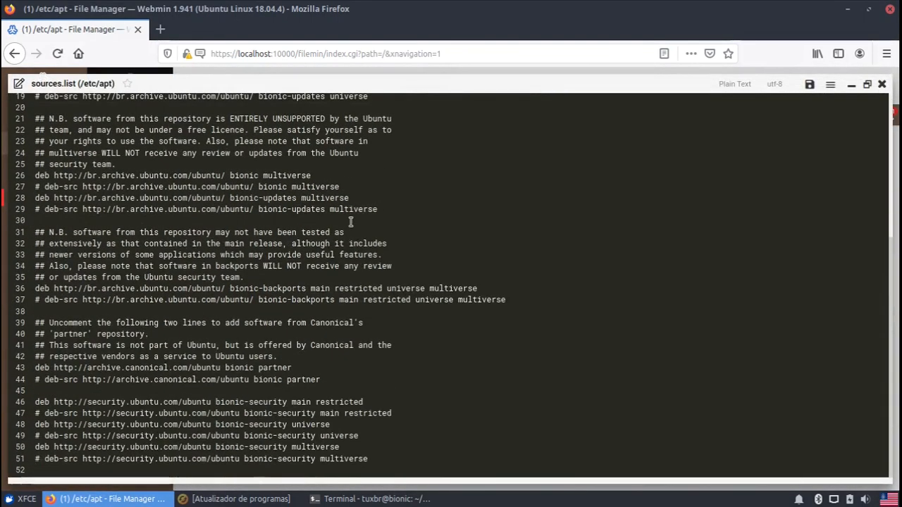
scroll(342, 261, "up", 6)
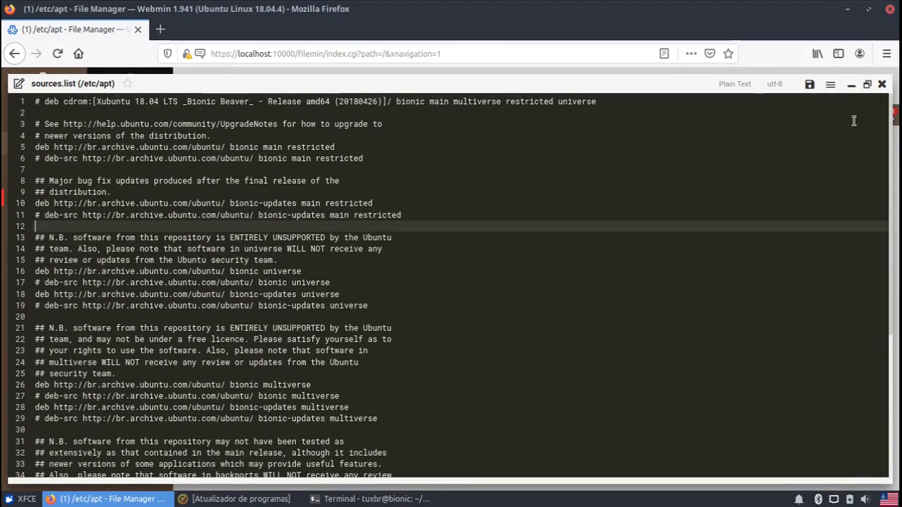
left_click(882, 84)
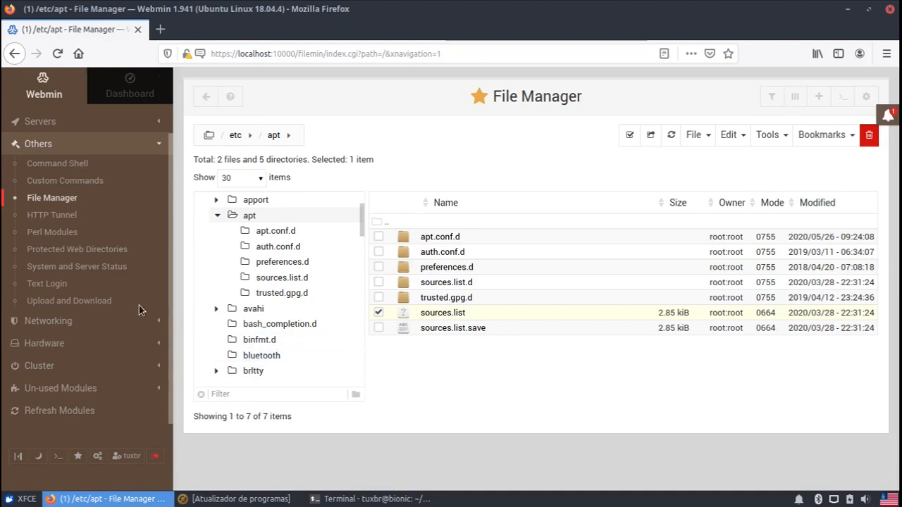
Step: Collapse the Others category and expand the Servers category to see its available modules
scroll(68, 153, "up", 3)
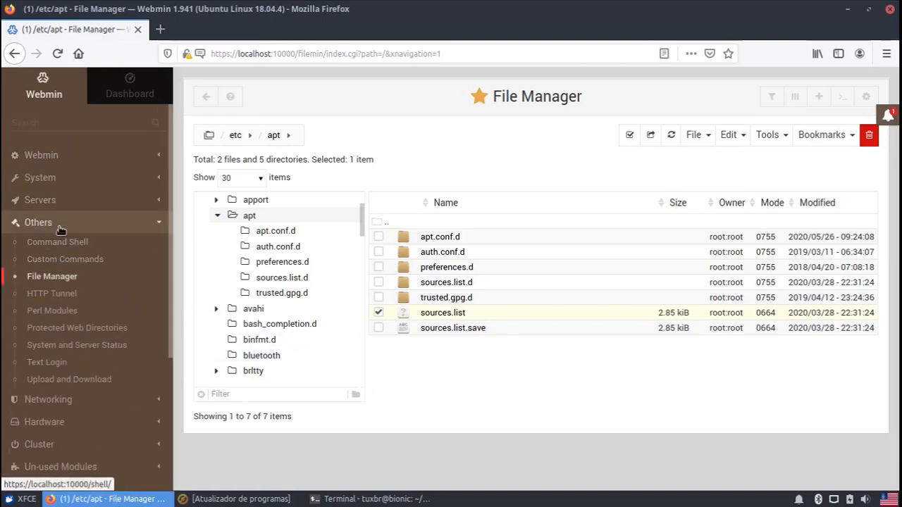
left_click(60, 224)
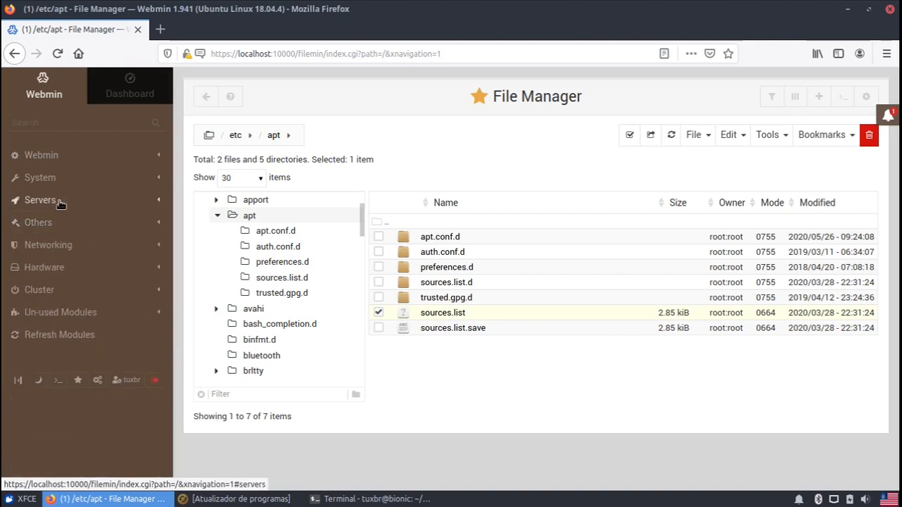
left_click(61, 203)
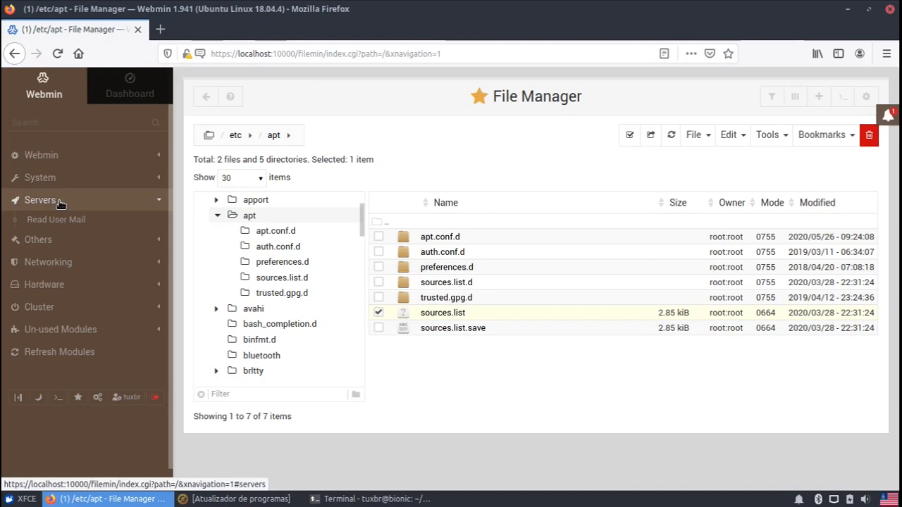
Step: Switch to the Terminal, move its window clear of the browser's sidebar, return to the home directory and clear the screen
left_click(374, 499)
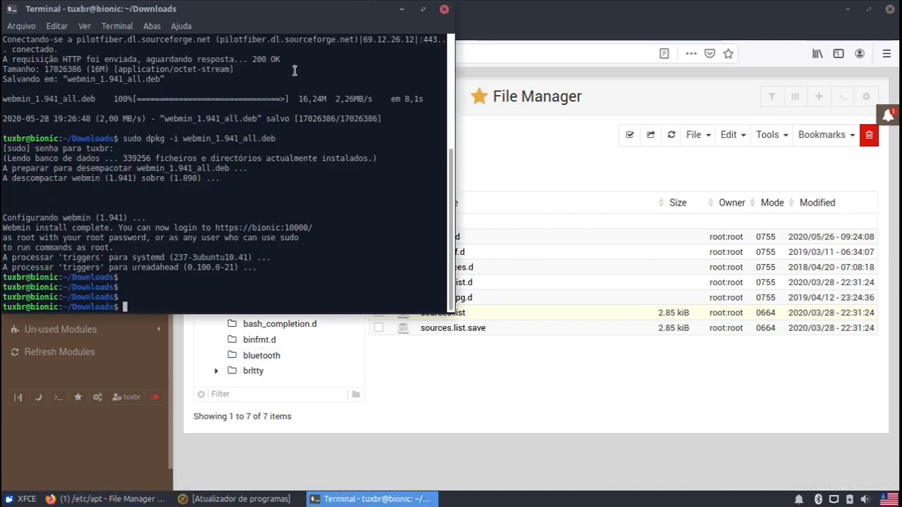
left_click_drag(271, 11, 570, 109)
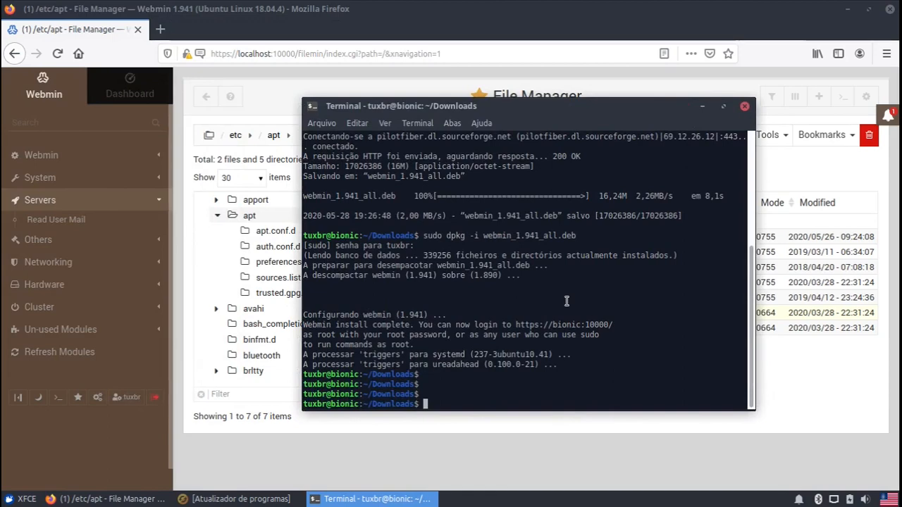
type("cd")
key("Return")
key("ctrl+l")
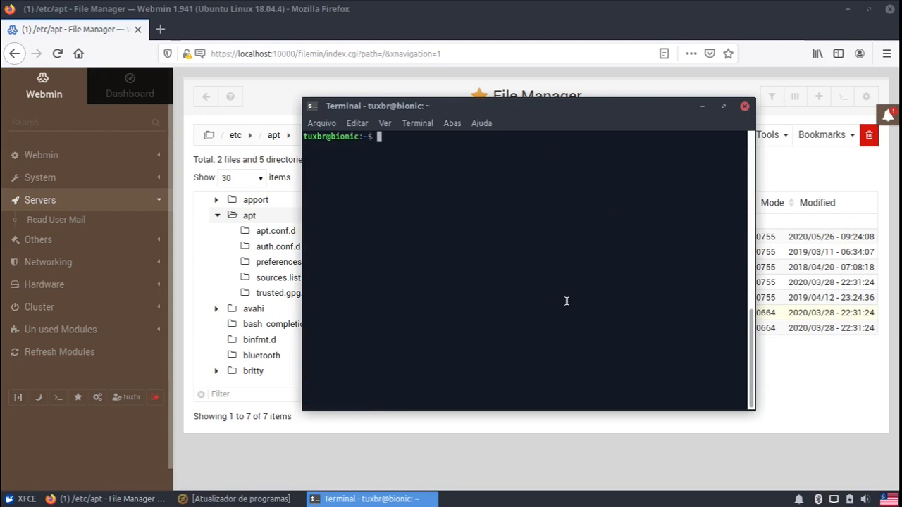
Step: Install the web server with sudo apt install apache2, entering the sudo password and accepting the installation
type("sudo apt ins")
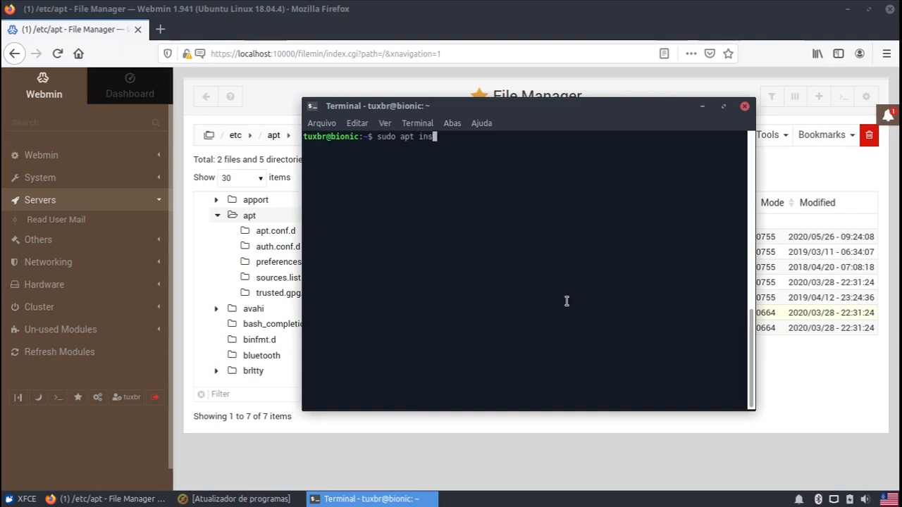
type("tall apache2")
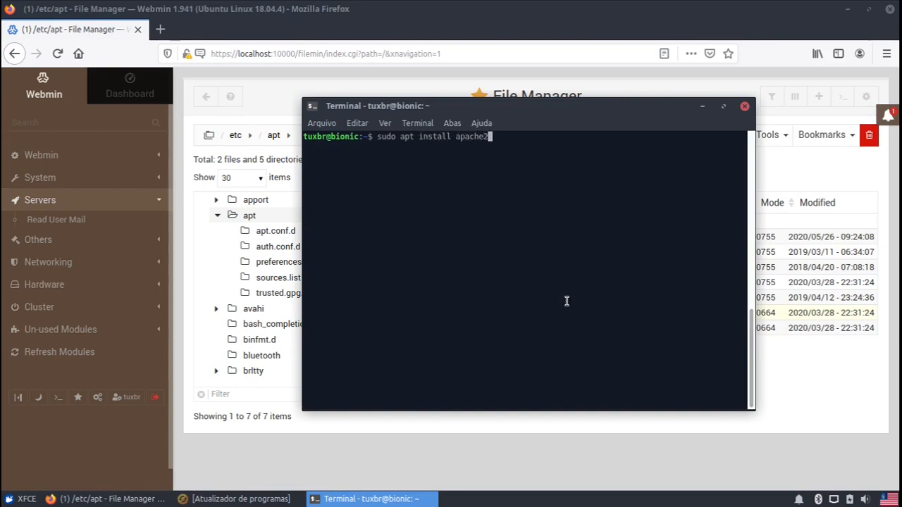
key("Return")
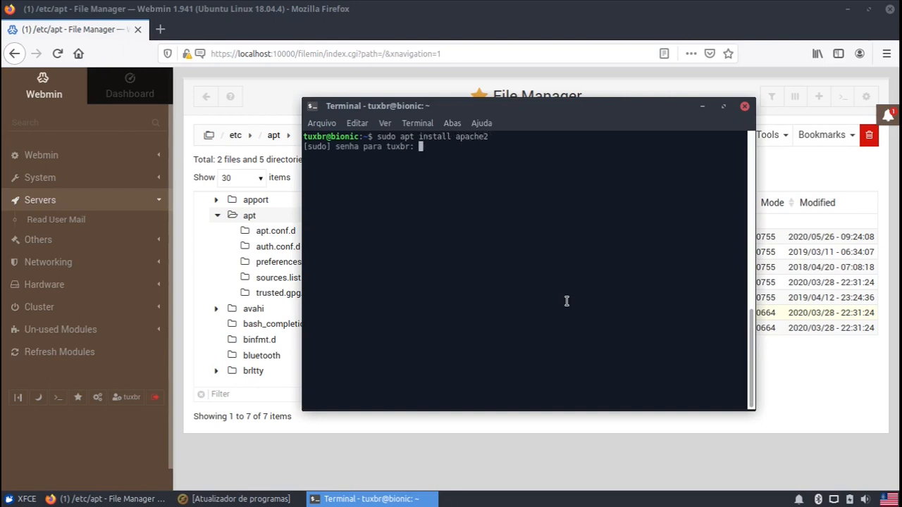
key("Return")
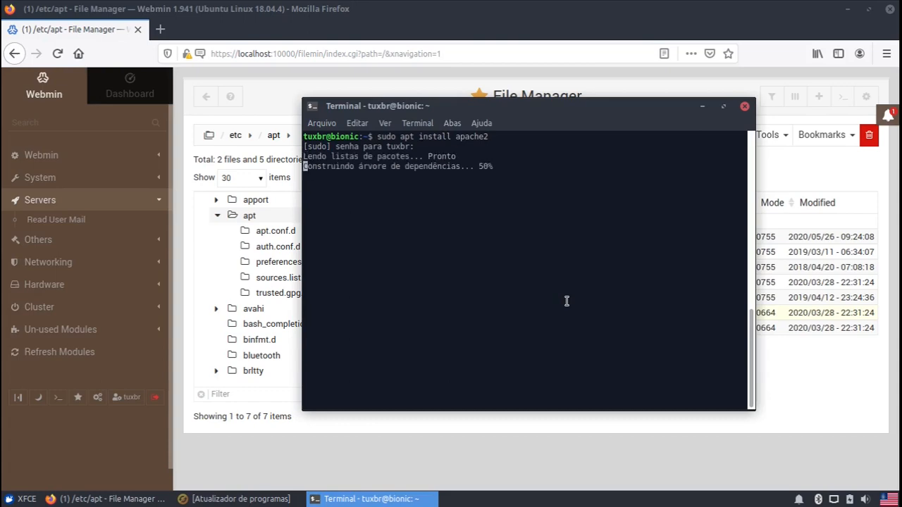
key("Return")
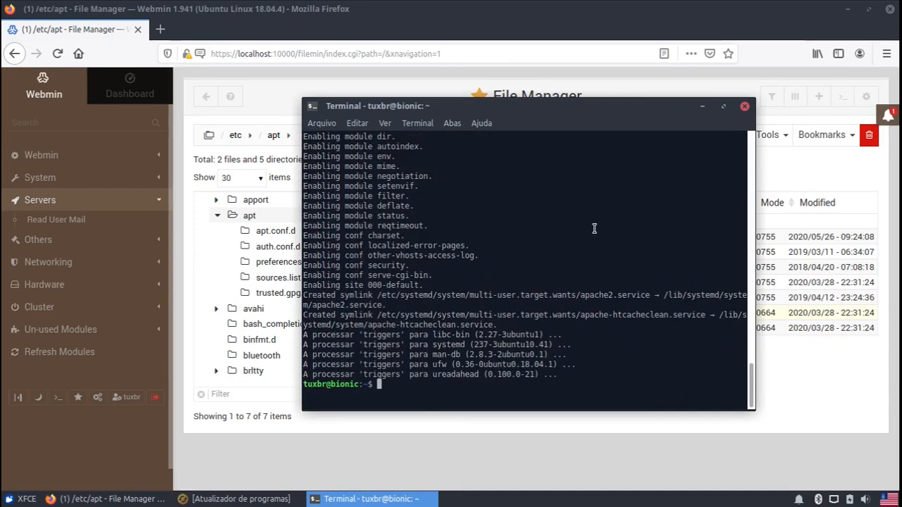
Step: Return to Webmin in Firefox, reload the page, and run Refresh Modules to detect newly installed applications
left_click(87, 451)
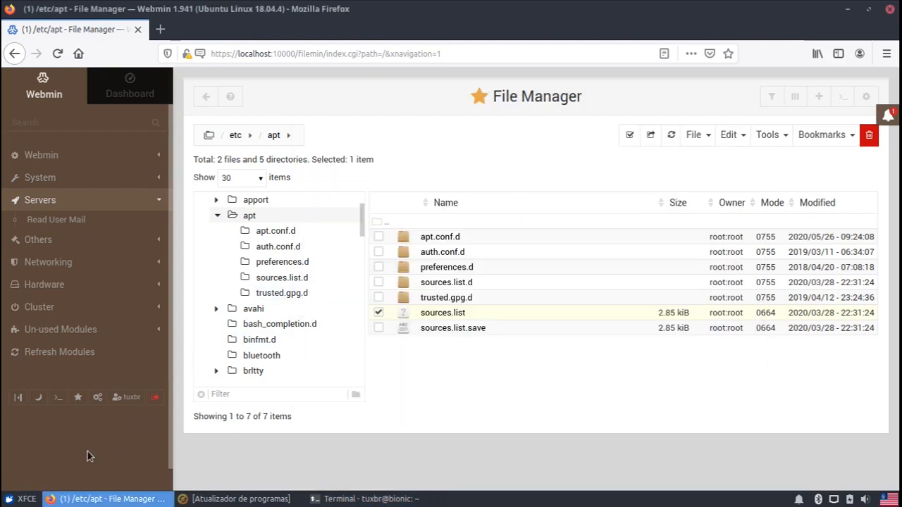
left_click(58, 53)
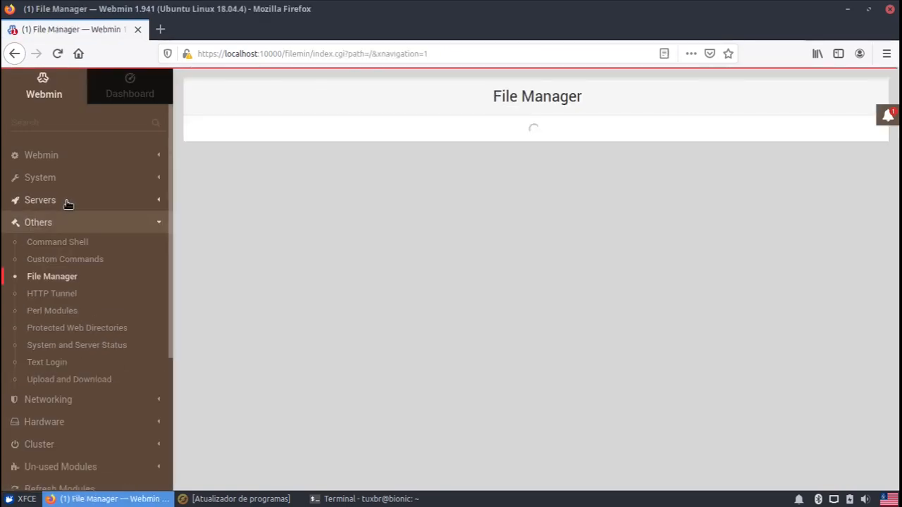
left_click(67, 204)
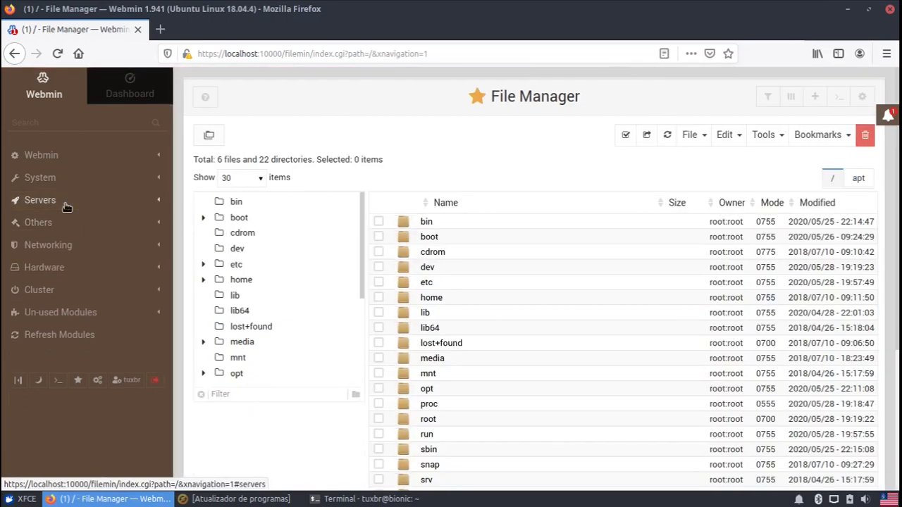
left_click(74, 343)
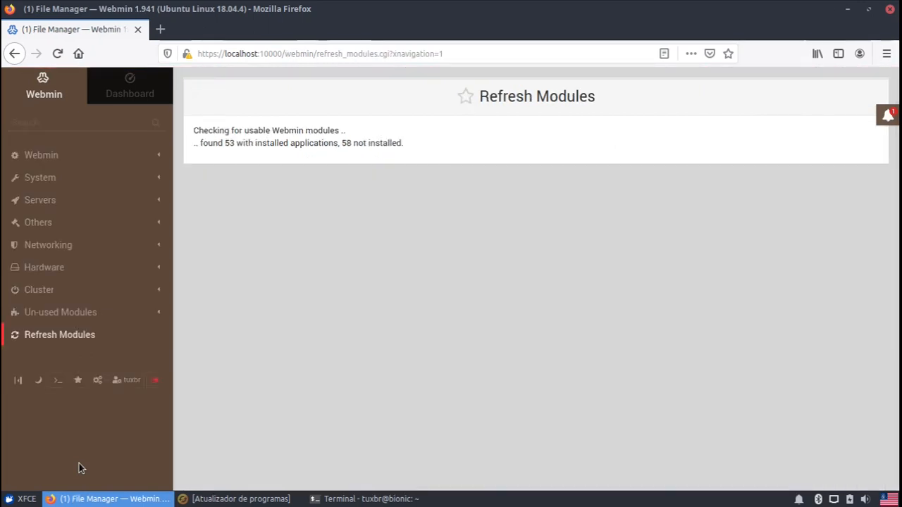
Step: Open the Apache Webserver module from the Servers category, minimizing the software updater window
left_click(64, 202)
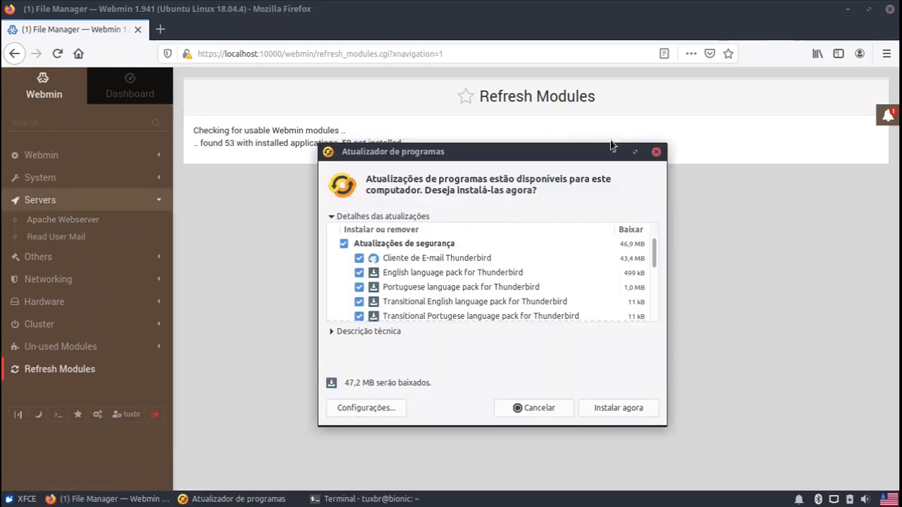
left_click(614, 152)
left_click(85, 221)
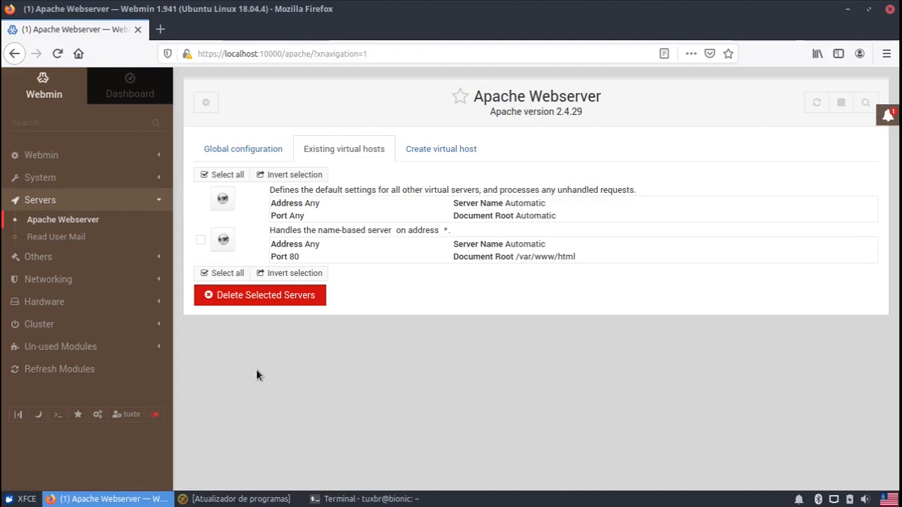
Step: Open Configure Apache Modules from Apache's global configuration and review the full list of modules and their current states
left_click(251, 157)
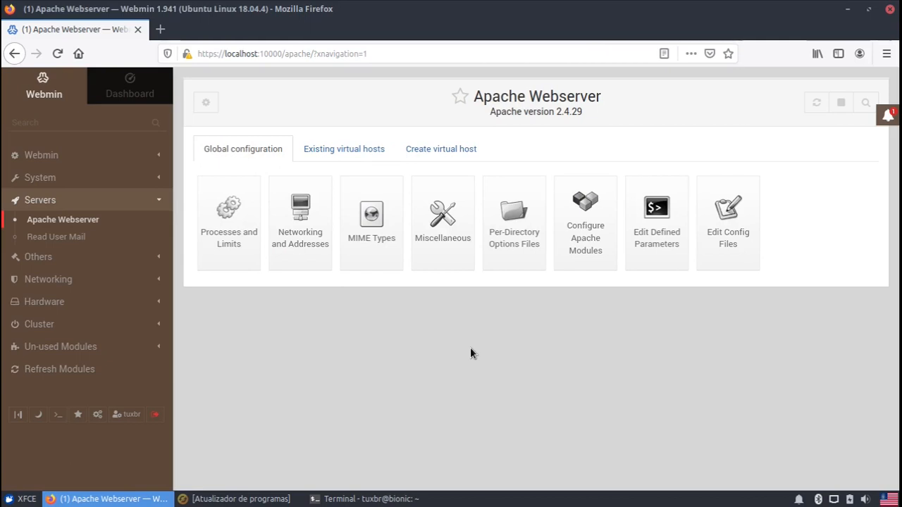
left_click(564, 240)
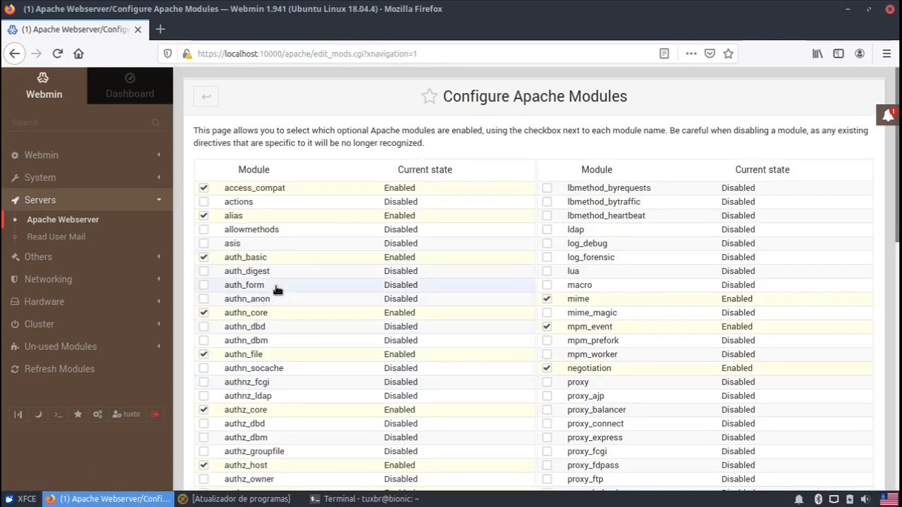
scroll(413, 236, "down", 5)
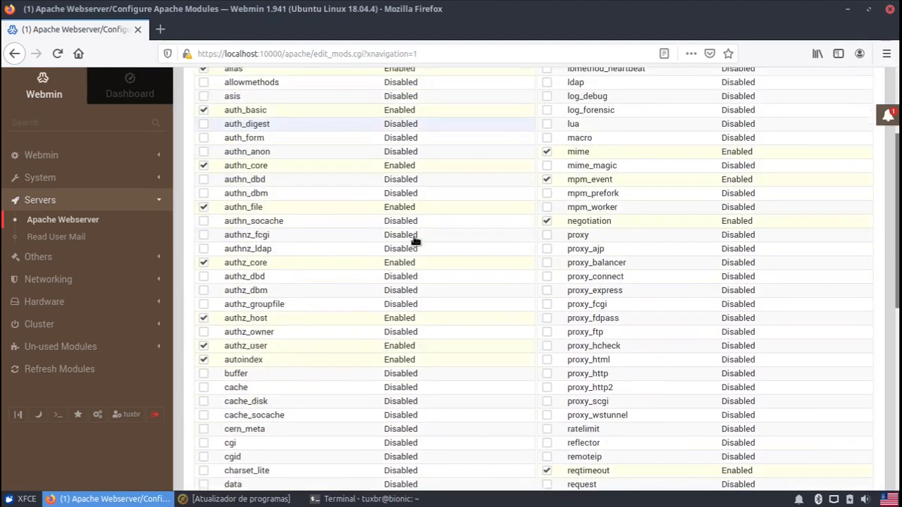
scroll(415, 241, "down", 6)
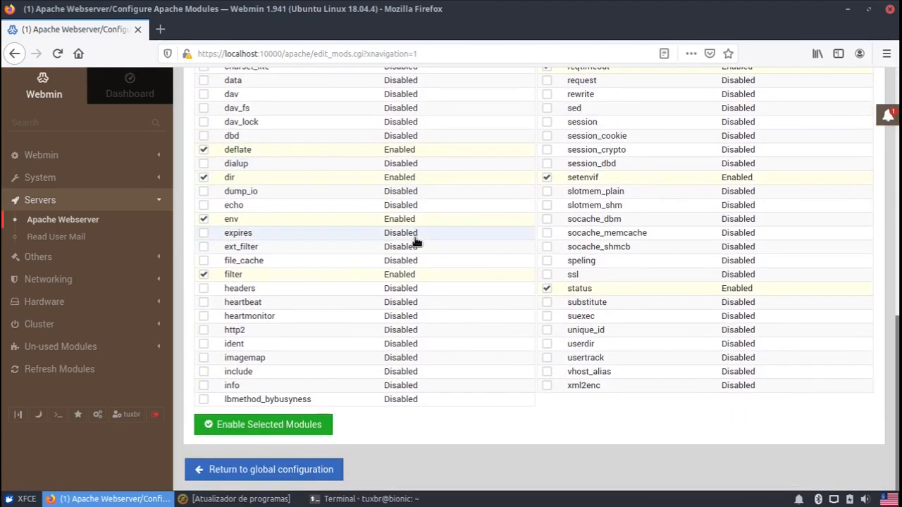
scroll(569, 369, "up", 10)
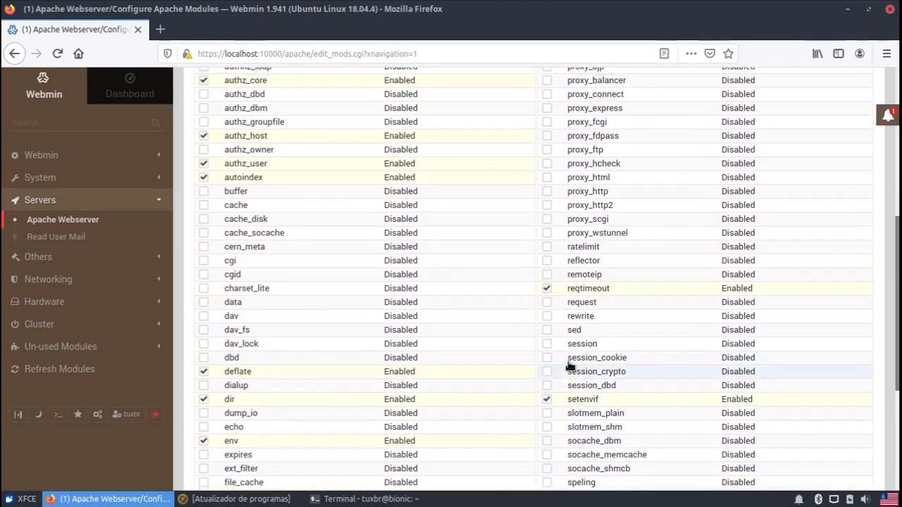
scroll(383, 252, "down", 2)
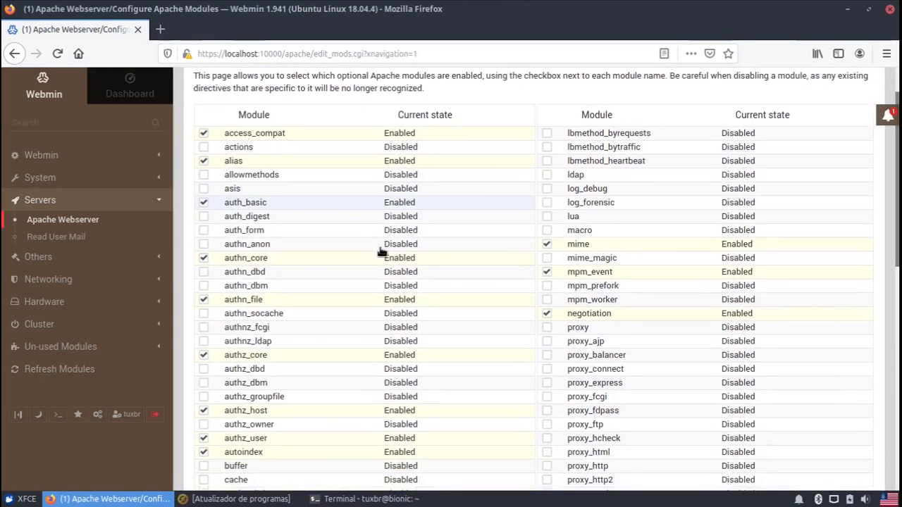
scroll(379, 257, "down", 8)
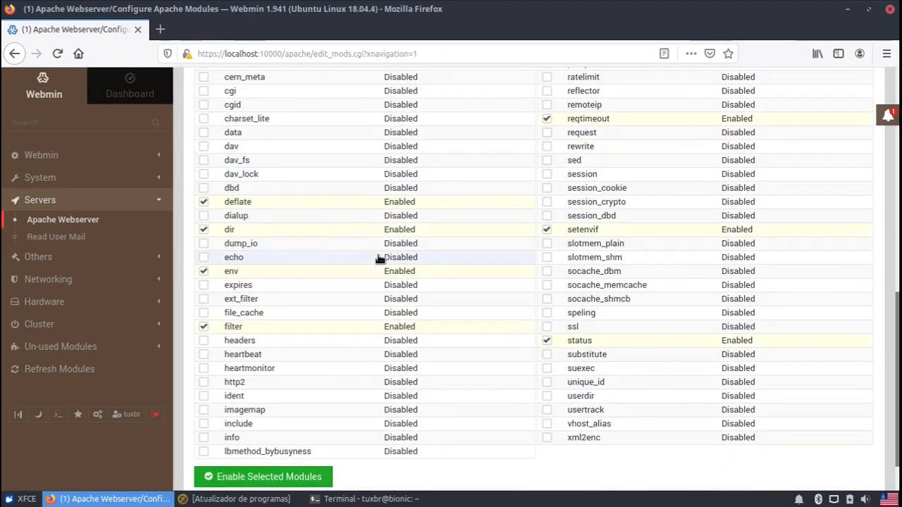
scroll(380, 259, "up", 4)
scroll(379, 259, "up", 7)
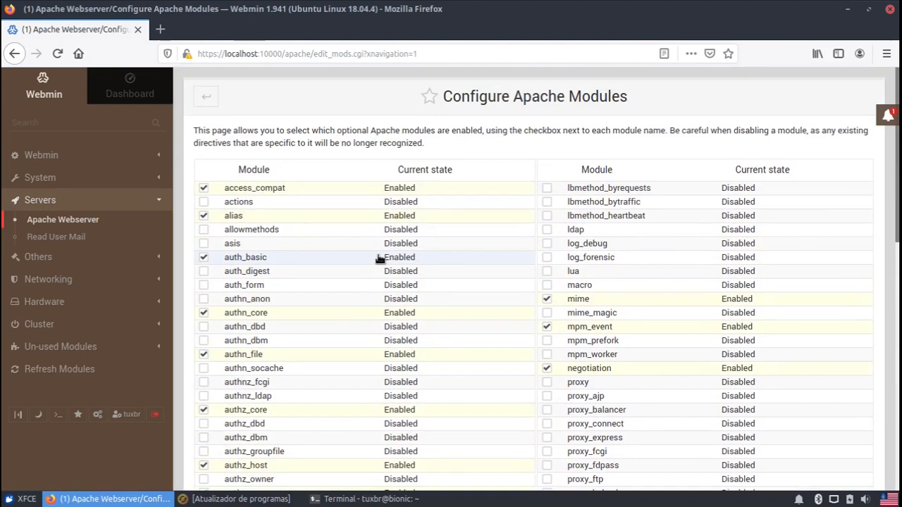
Step: Browse the modules in the Others, Networking, Hardware and Cluster categories, collapsing each one after viewing
left_click(89, 258)
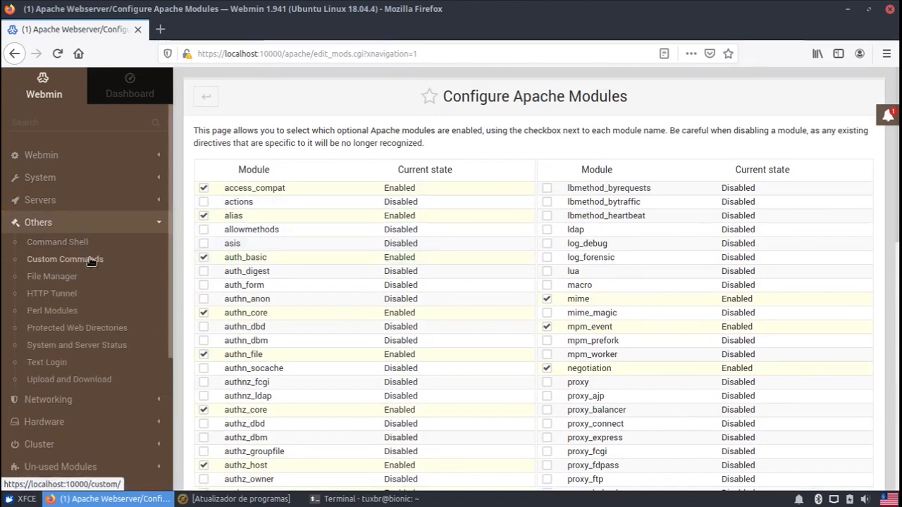
scroll(89, 283, "down", 2)
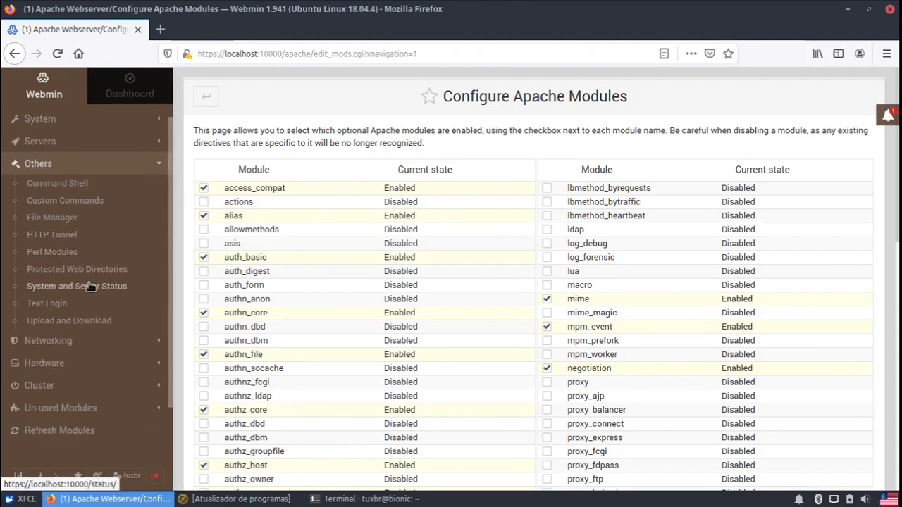
left_click(77, 340)
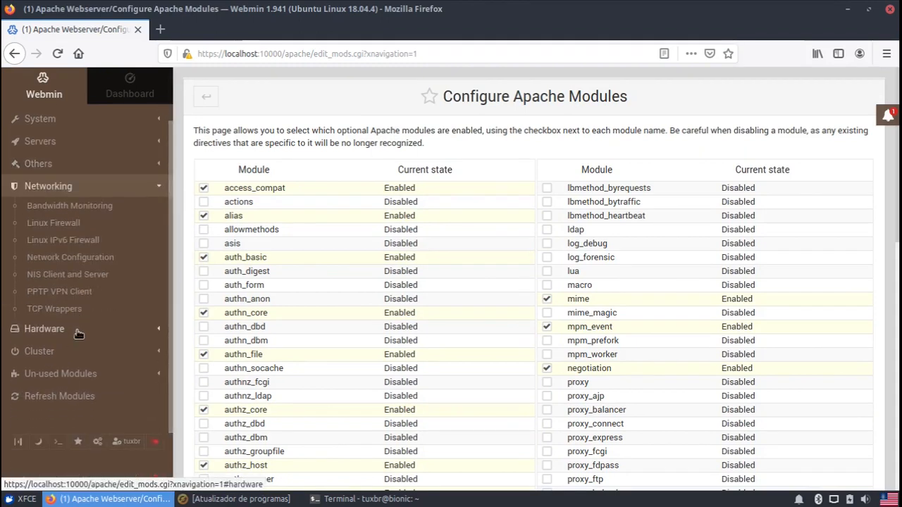
left_click(79, 333)
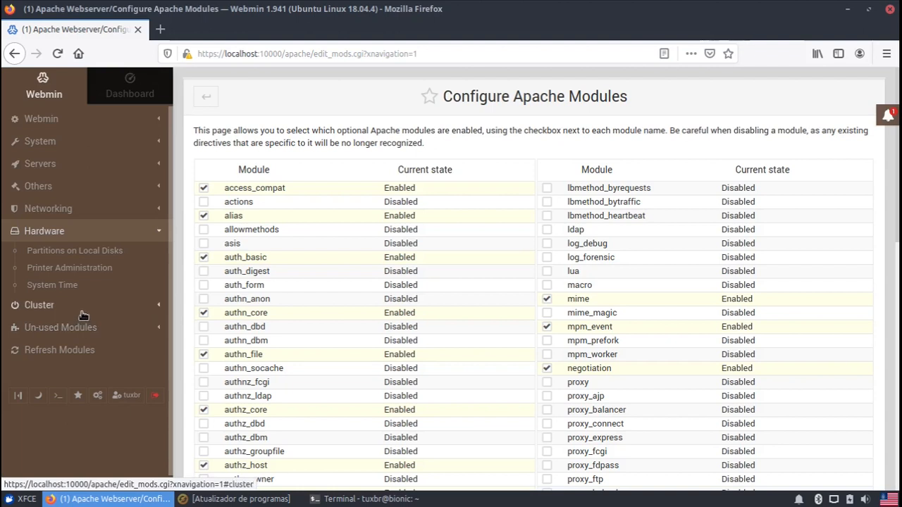
left_click(83, 315)
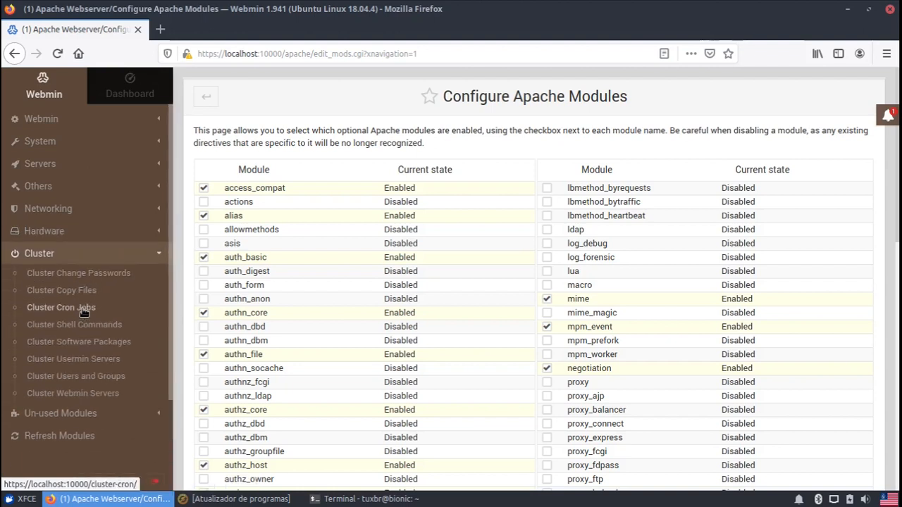
left_click(80, 261)
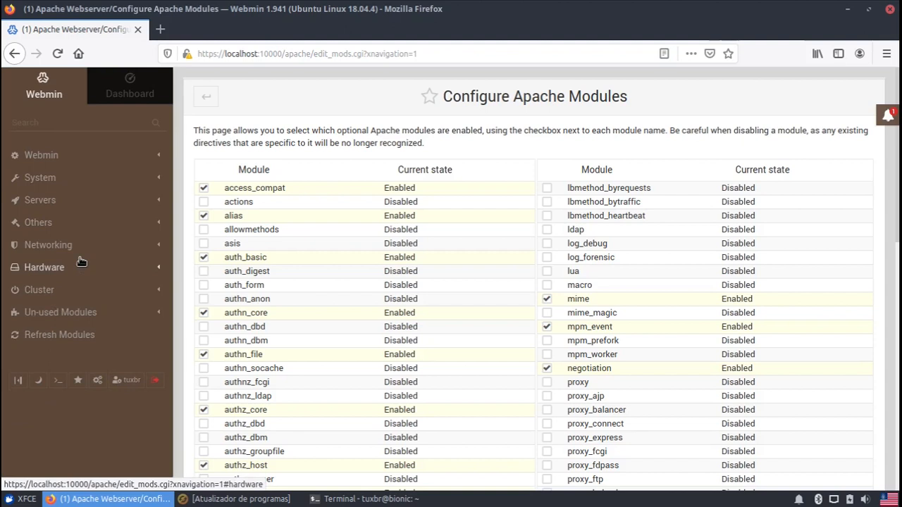
left_click(71, 221)
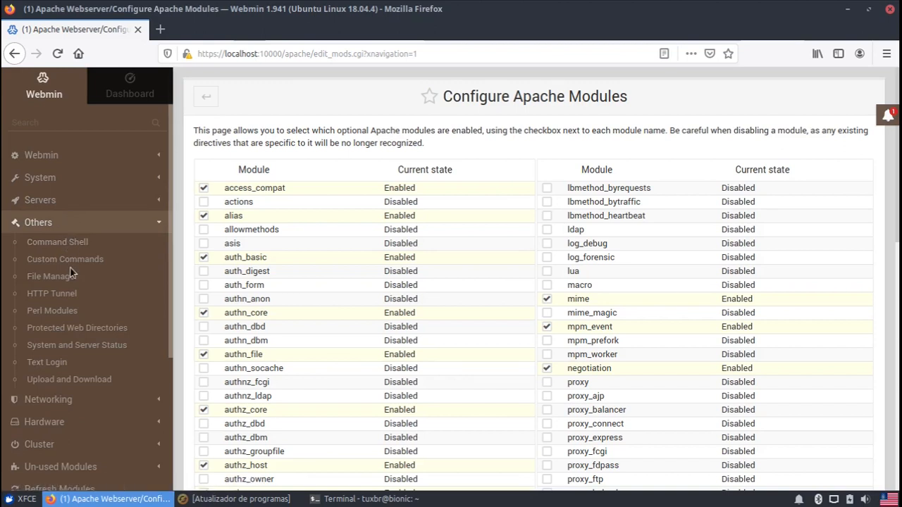
left_click(74, 223)
Step: In the System category's Software Packages module, search APT for mysql-server and choose default-mysql-server as the package to install
left_click(75, 180)
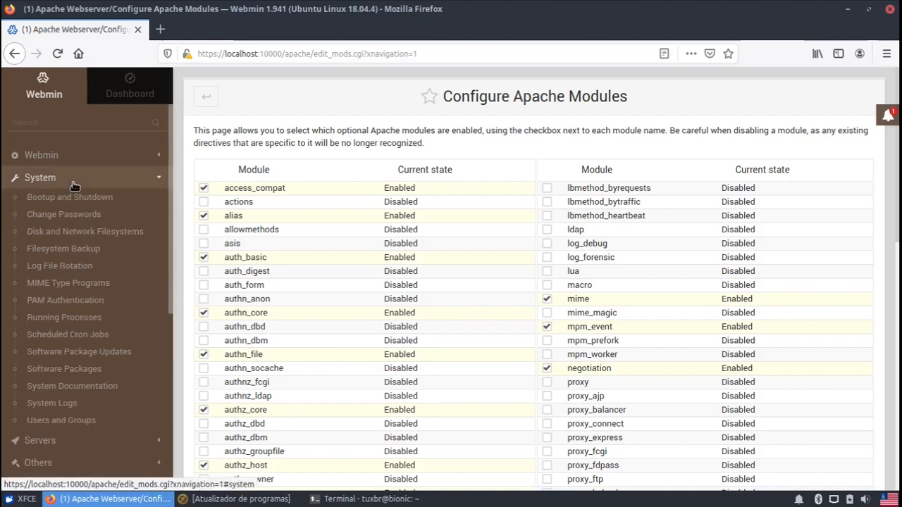
left_click(80, 370)
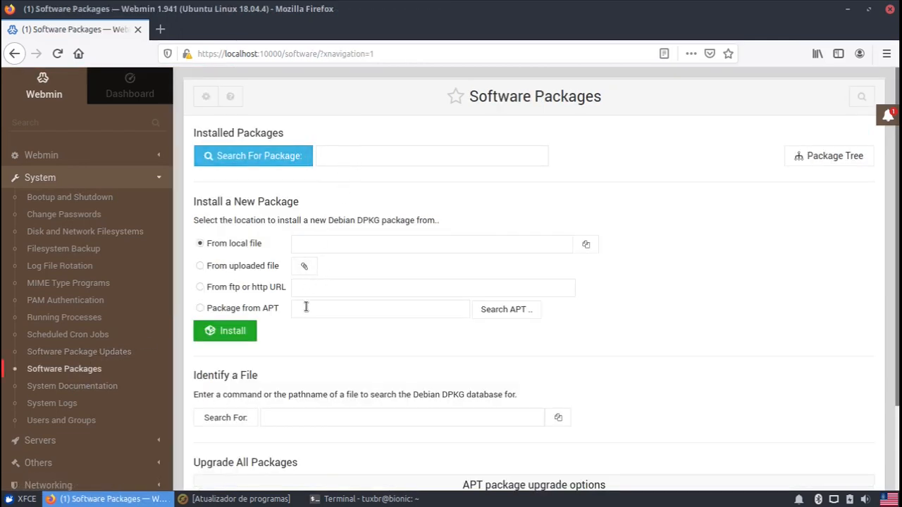
left_click(200, 311)
left_click(483, 311)
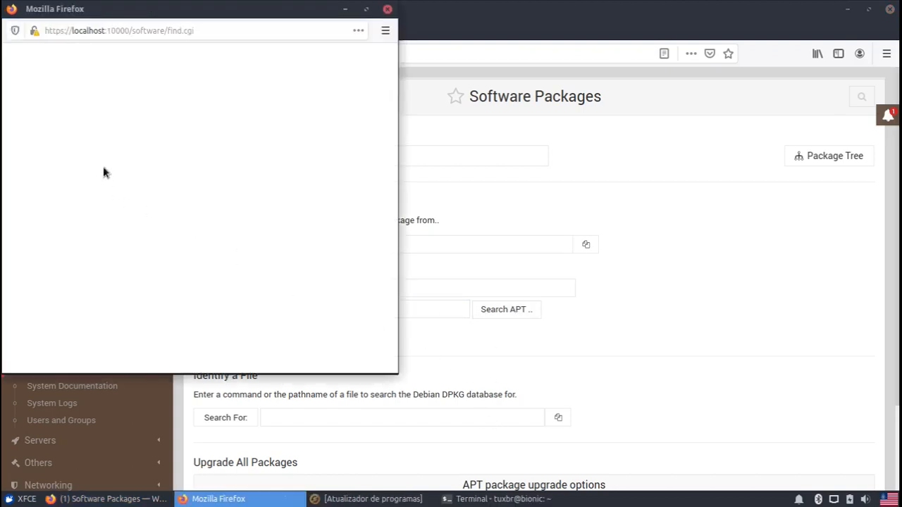
left_click(121, 64)
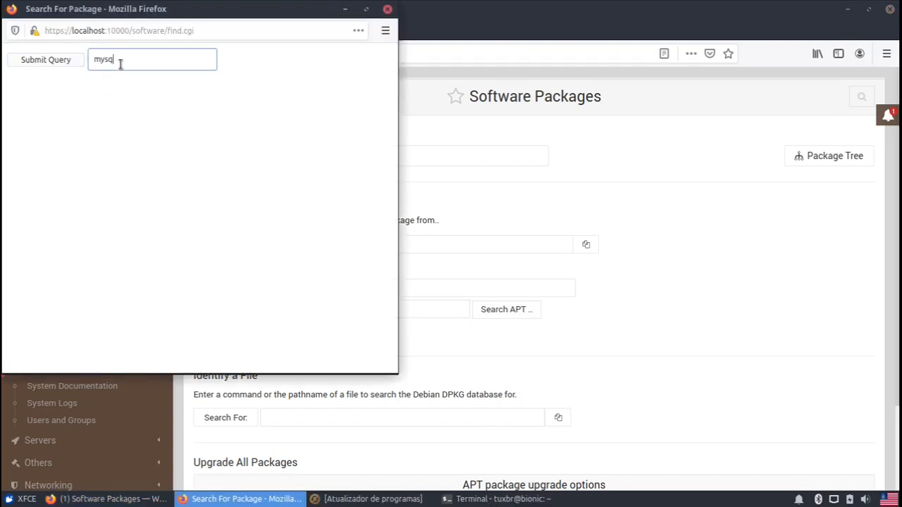
type("mysql-server")
left_click(48, 62)
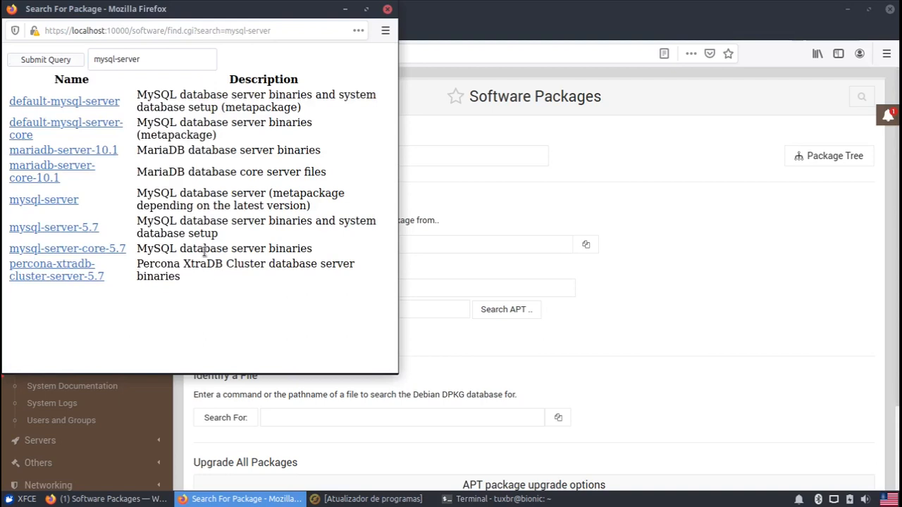
left_click(101, 101)
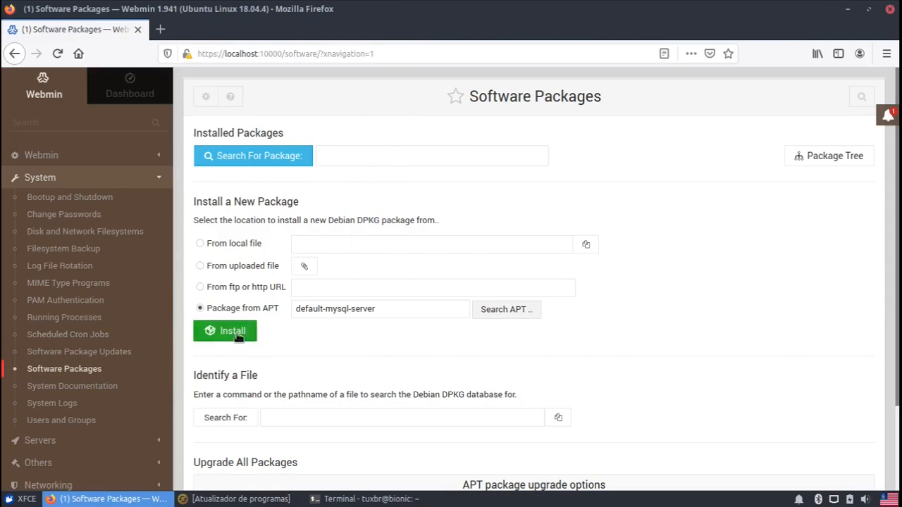
Step: Install default-mysql-server from APT along with its dependency packages, minimizing the software updater window
left_click(238, 336)
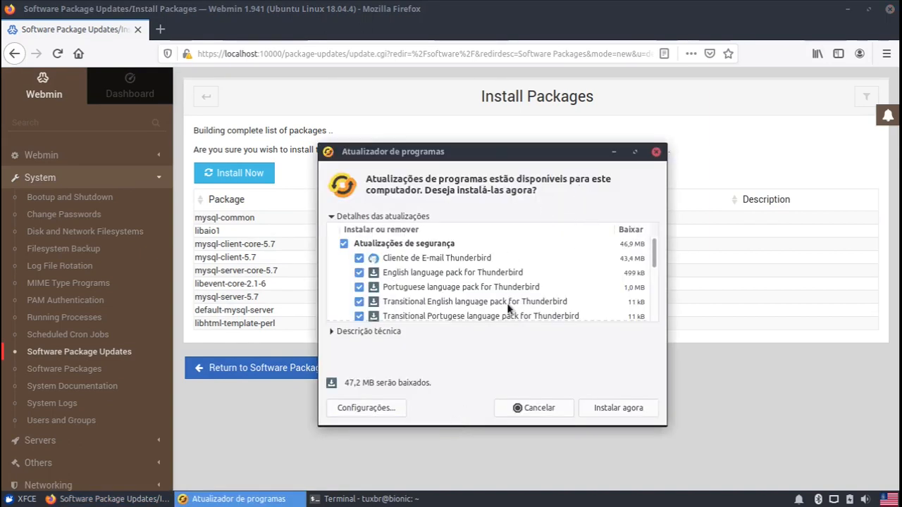
left_click(612, 152)
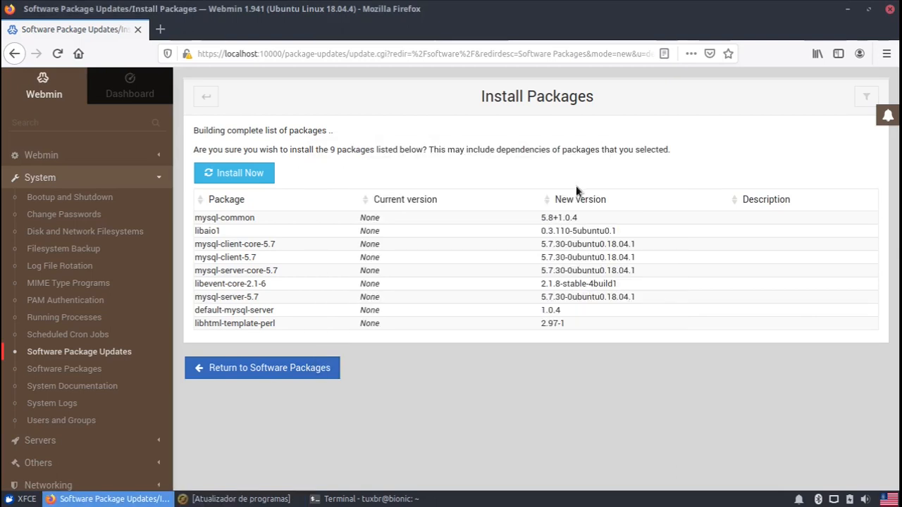
left_click(223, 172)
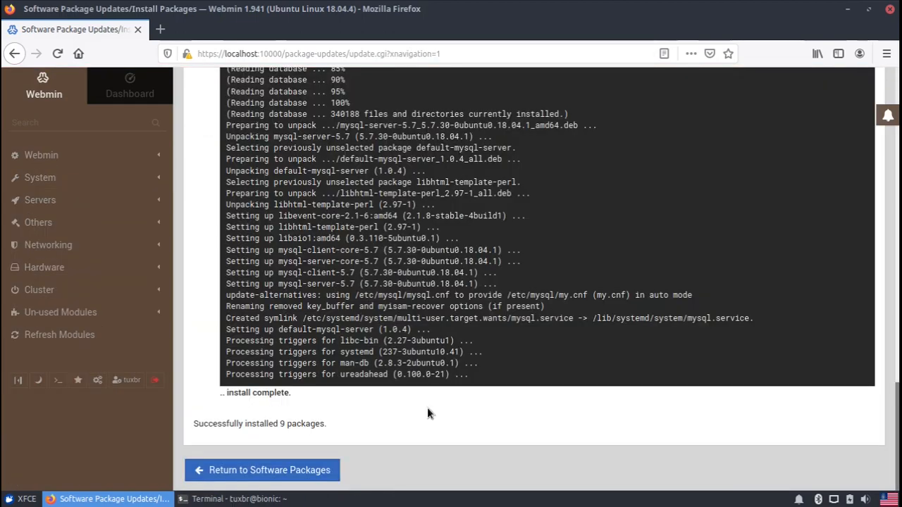
Step: Check the Servers category for new modules, return to Software Packages and refresh the Webmin modules
left_click(81, 202)
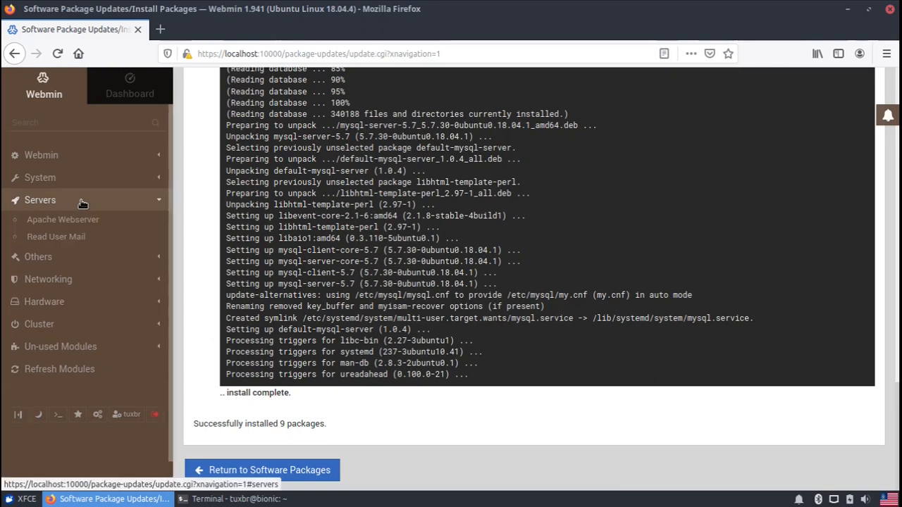
left_click(82, 202)
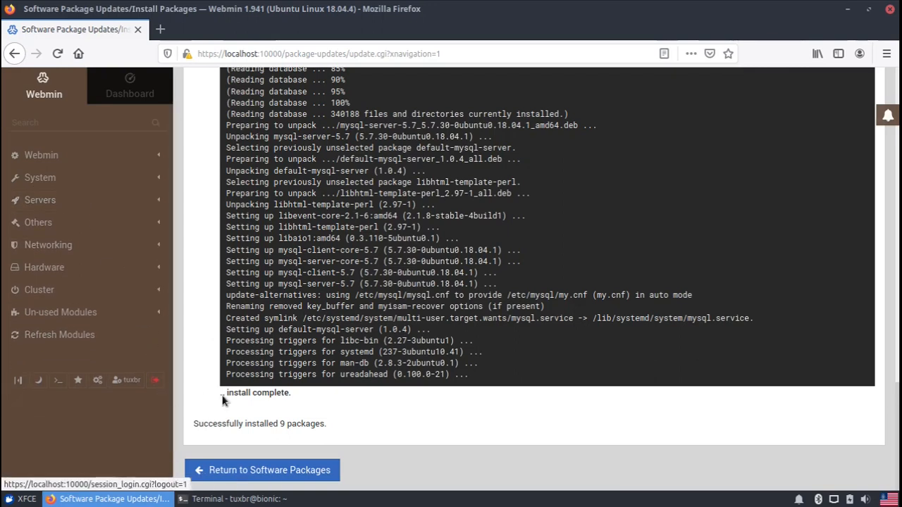
left_click(268, 466)
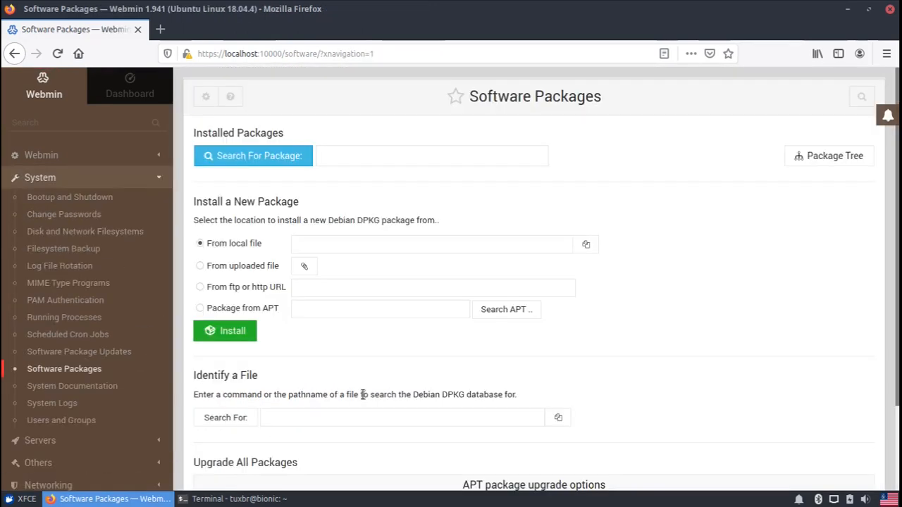
scroll(76, 452, "down", 4)
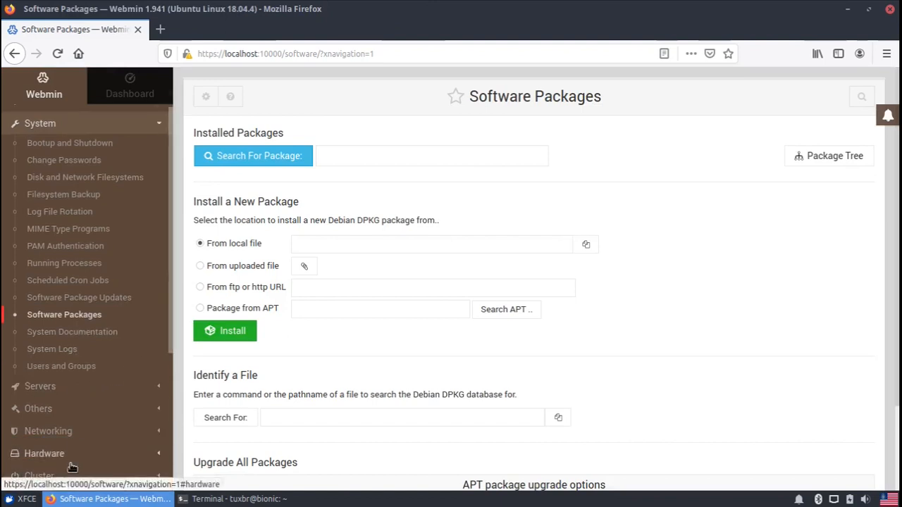
left_click(75, 435)
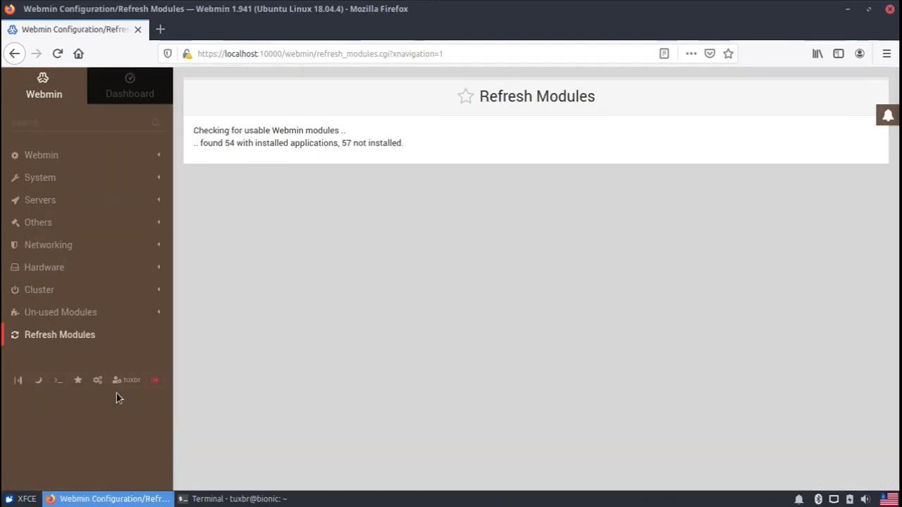
Step: Open the MySQL Database Server module from the Servers category and install the missing Perl modules DBI and DBD::mysql
left_click(76, 199)
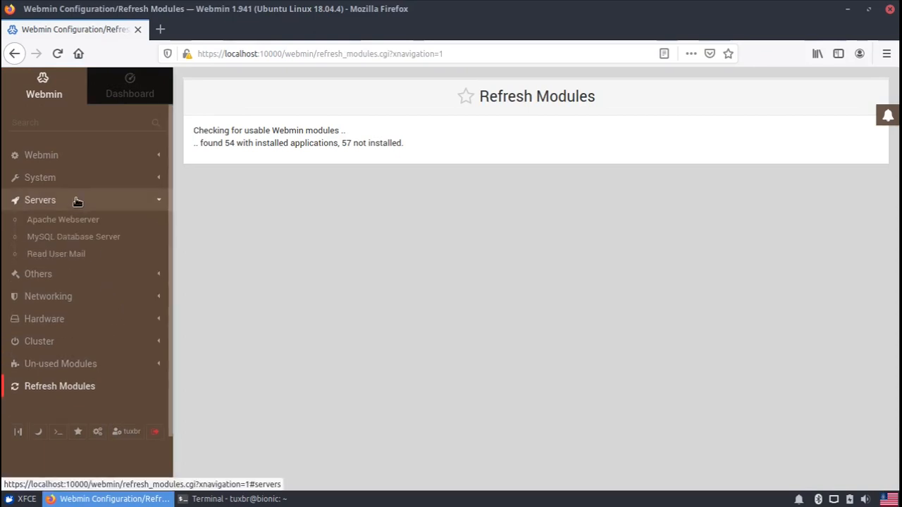
left_click(80, 244)
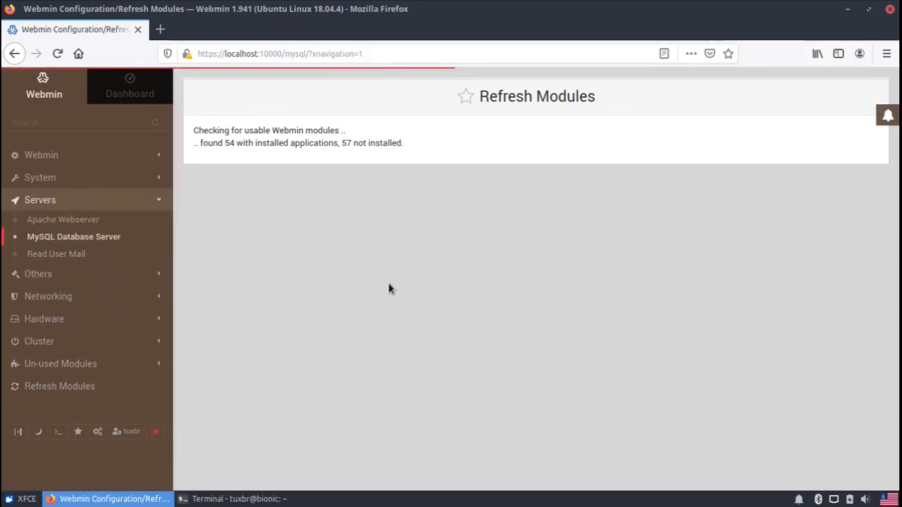
scroll(647, 268, "down", 2)
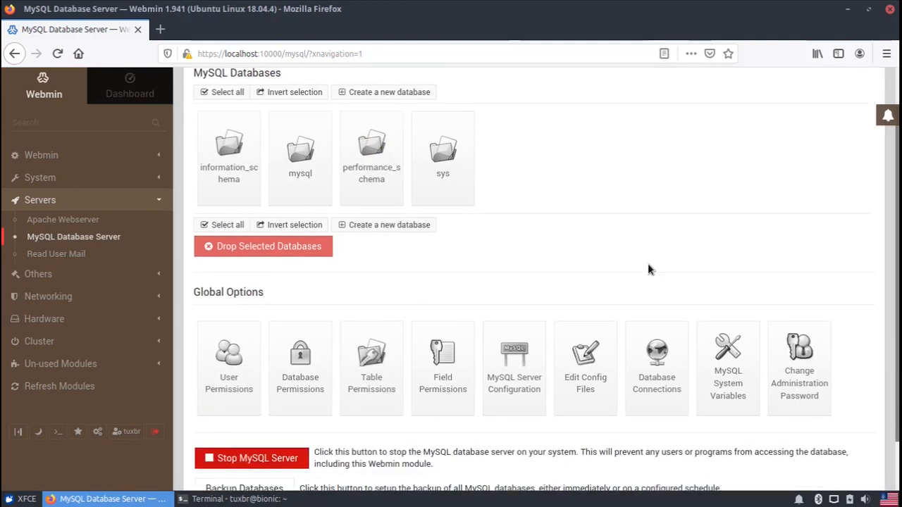
scroll(649, 267, "down", 2)
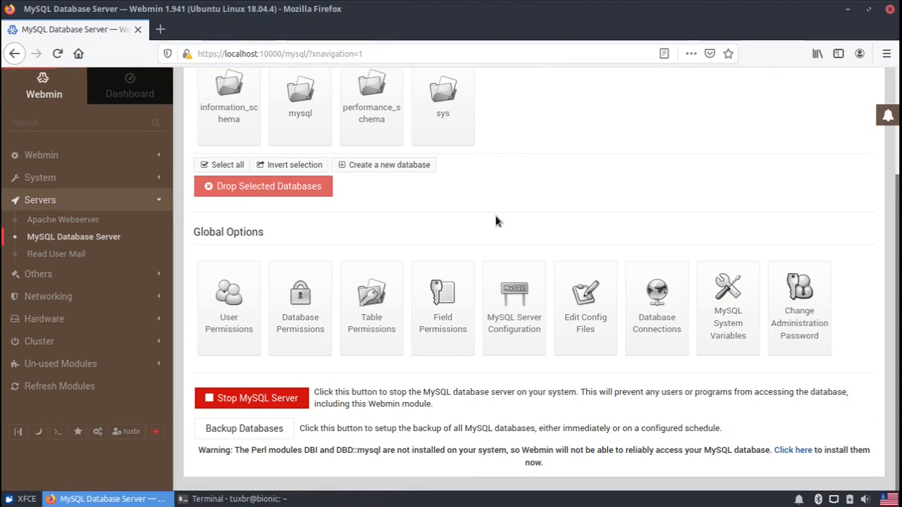
scroll(496, 222, "up", 1)
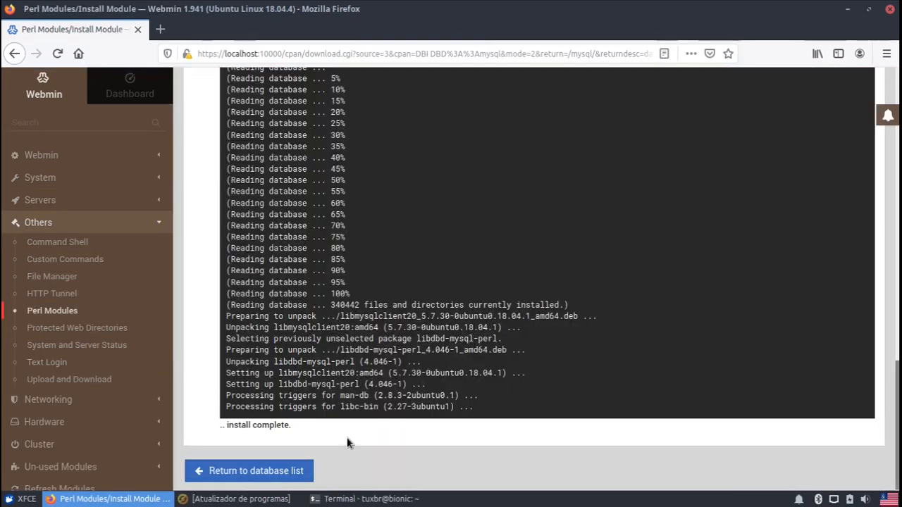
Step: Reopen the MySQL Database Server module and review its databases, global options and server controls
left_click(60, 202)
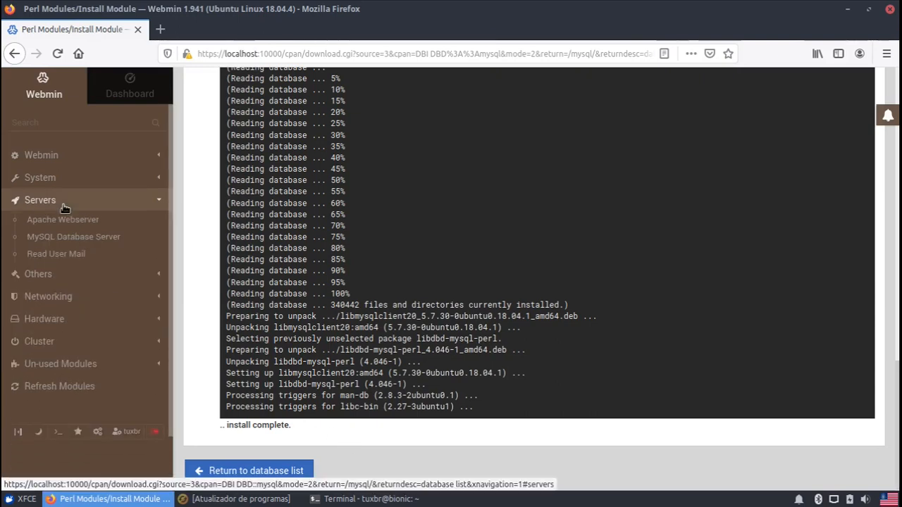
left_click(60, 239)
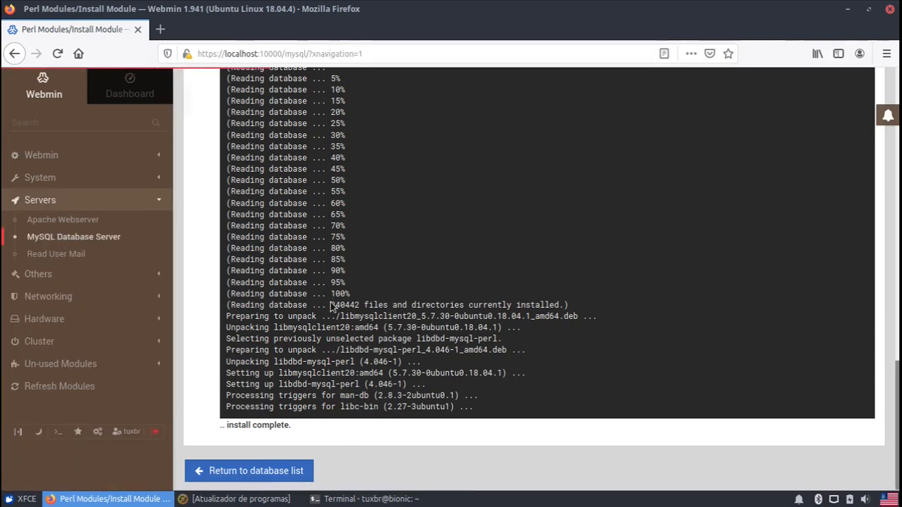
scroll(538, 285, "down", 3)
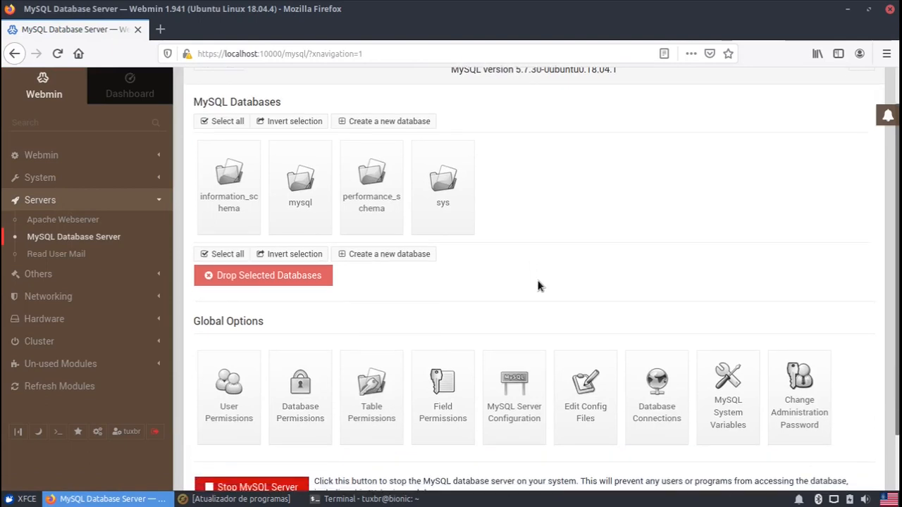
scroll(538, 285, "up", 3)
scroll(538, 286, "down", 3)
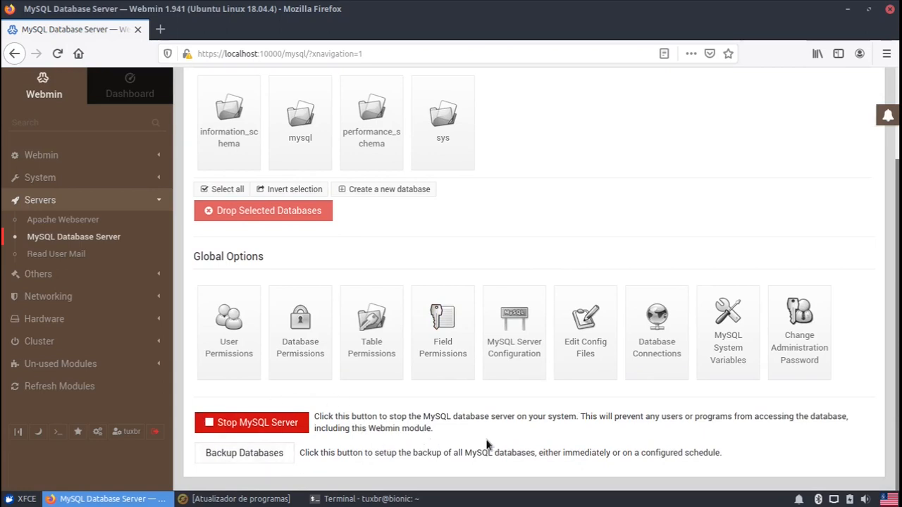
Step: Open the backup form for all MySQL databases and examine its destination, schedule and other backup options
left_click(275, 455)
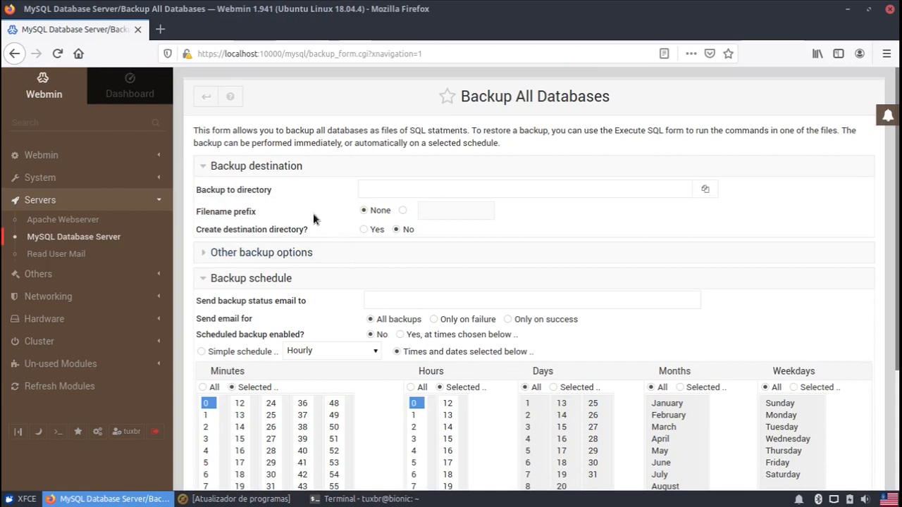
scroll(654, 252, "down", 2)
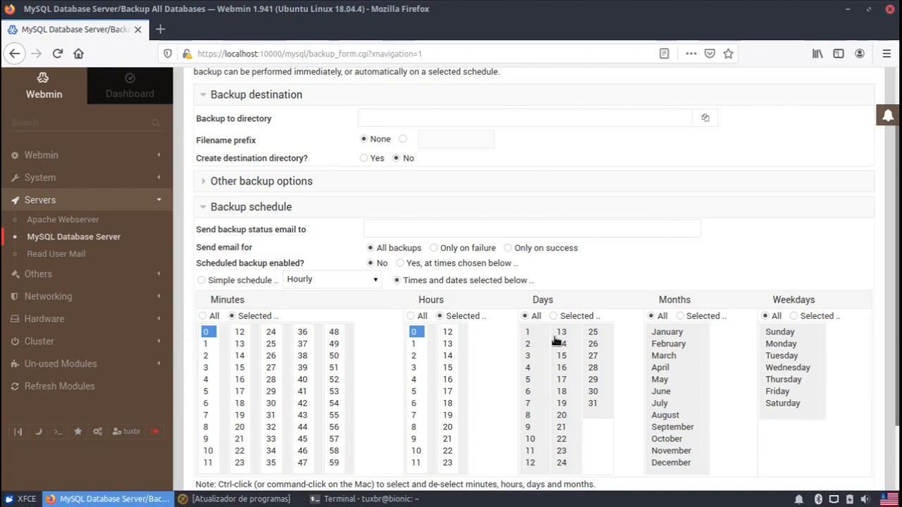
scroll(557, 341, "down", 2)
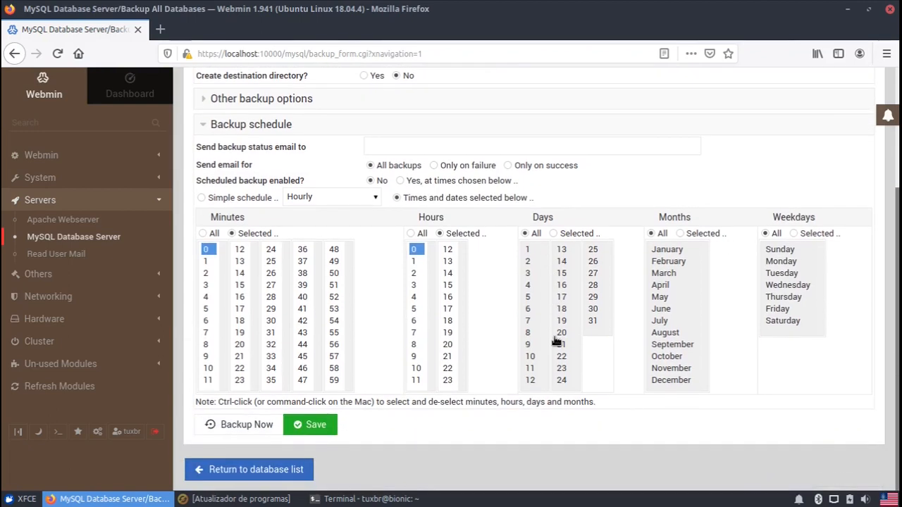
scroll(557, 341, "up", 1)
scroll(448, 314, "up", 2)
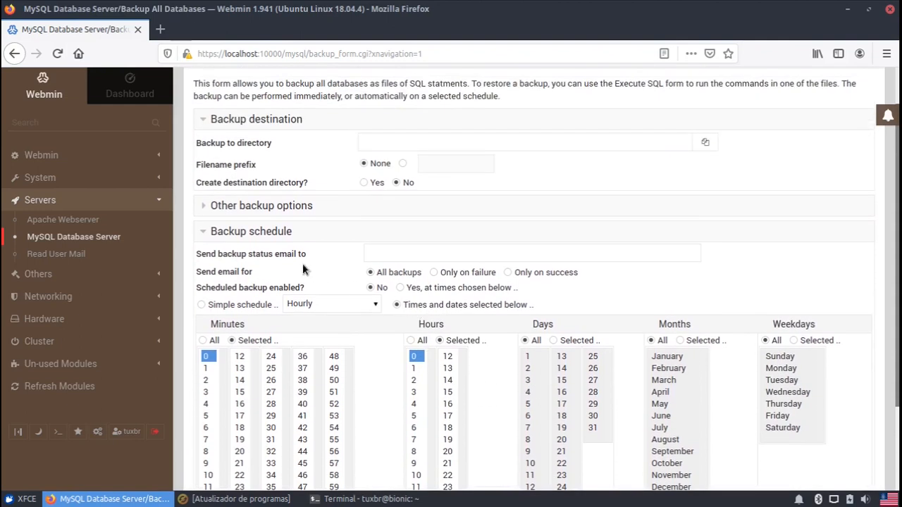
left_click(270, 210)
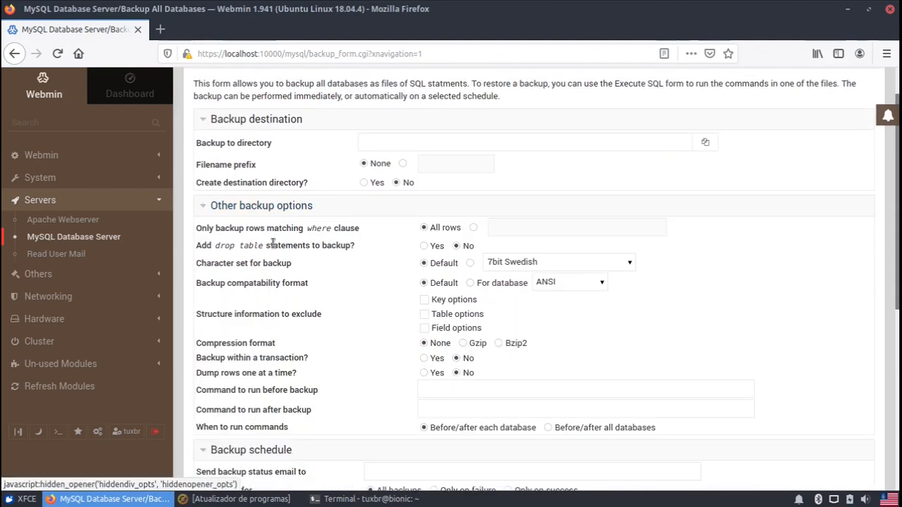
left_click(268, 211)
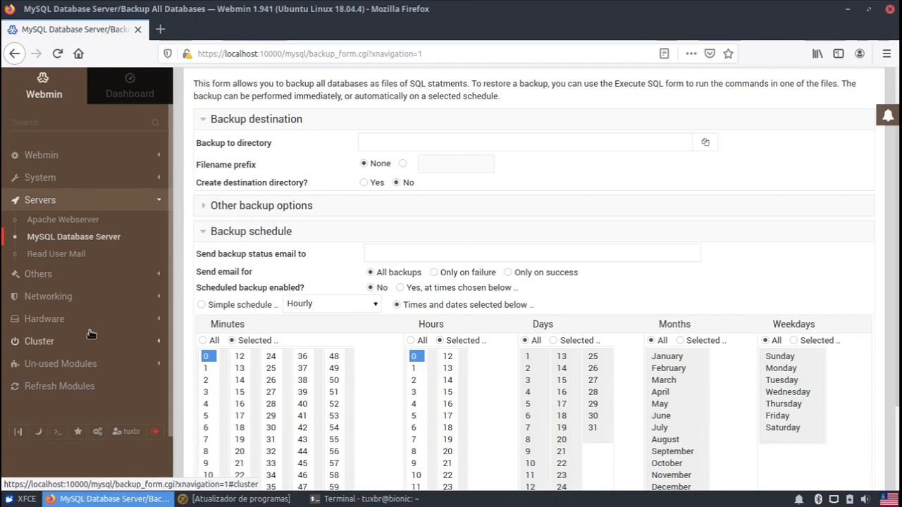
Step: Open the Authentic Theme's configurable options from the Dashboard and expand the Navigation menu options
left_click(144, 83)
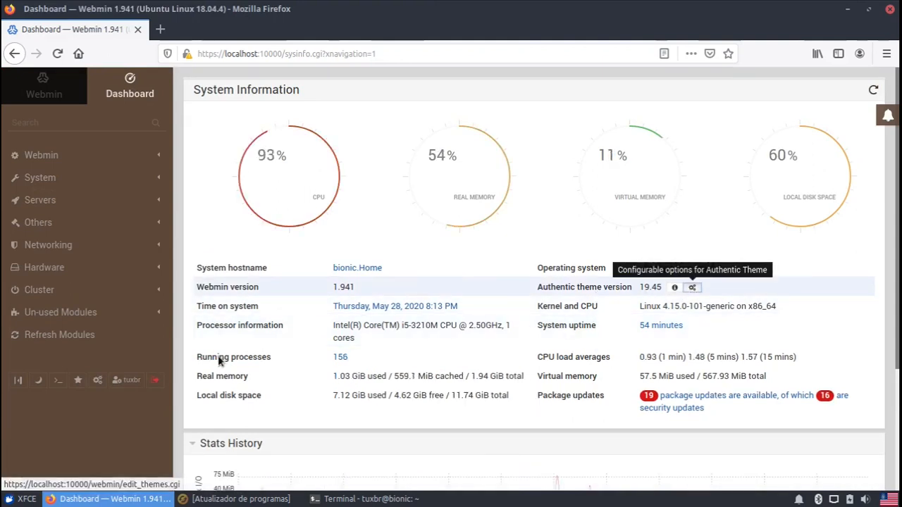
left_click(692, 289)
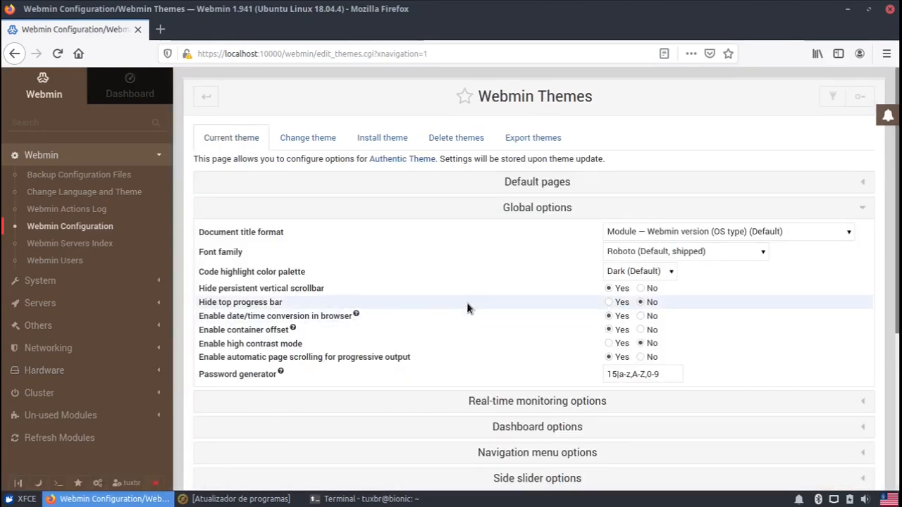
scroll(527, 274, "down", 1)
scroll(532, 294, "down", 2)
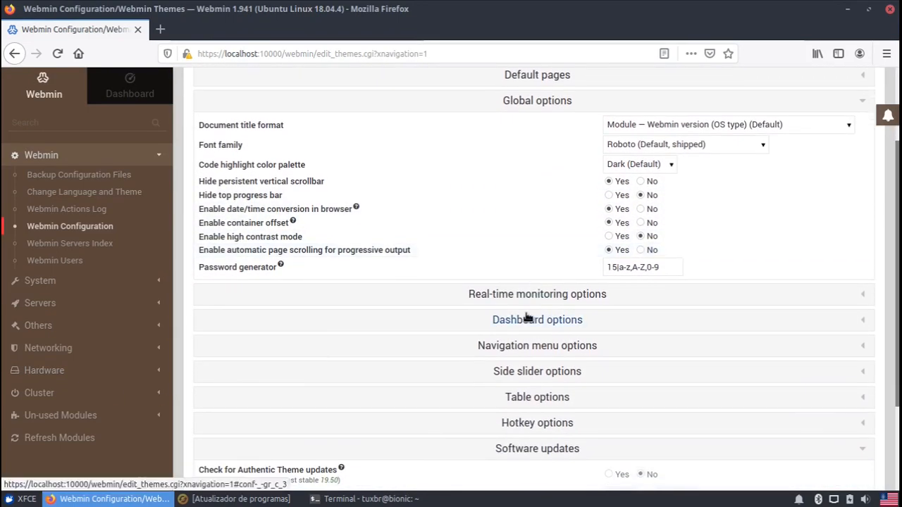
left_click(528, 318)
left_click(527, 318)
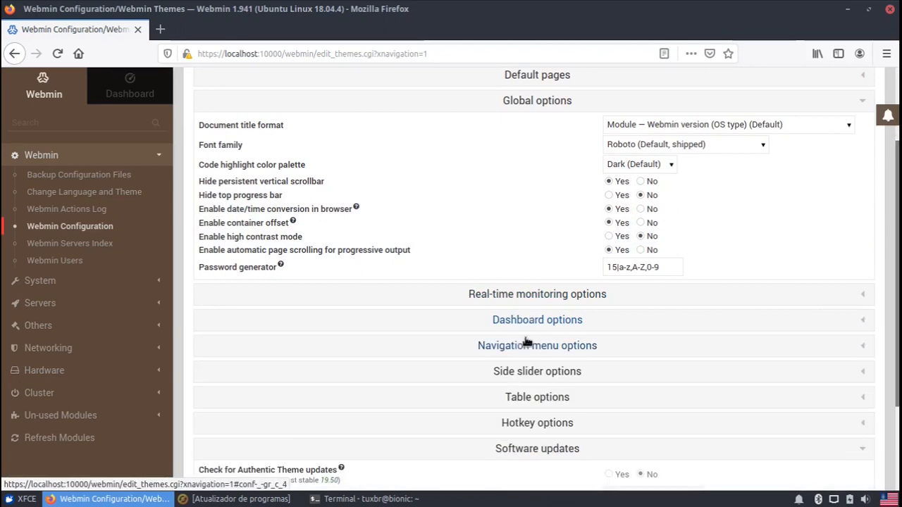
left_click(529, 353)
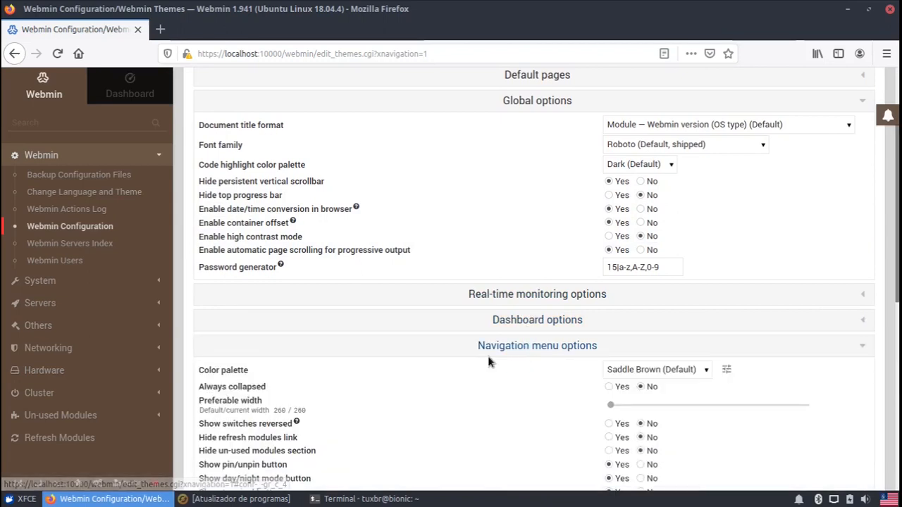
scroll(487, 353, "down", 1)
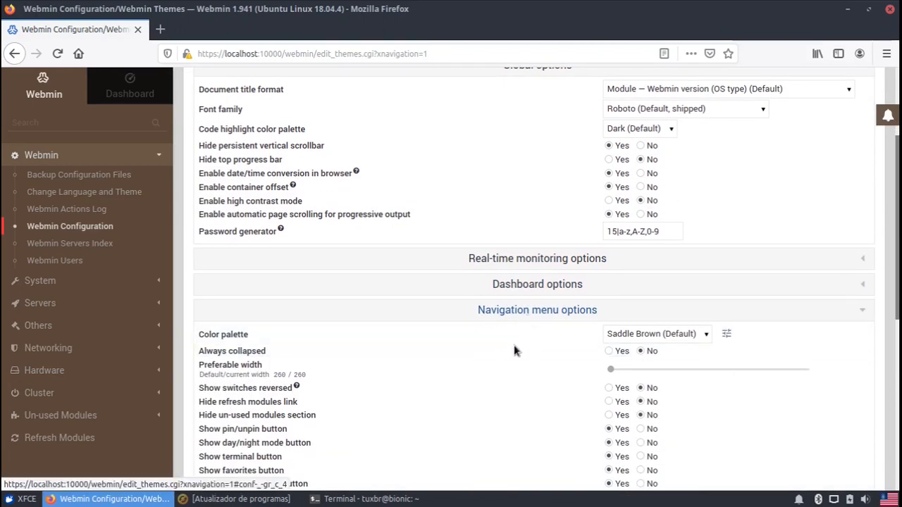
Step: Set the navigation menu's color palette to Dim Gray
left_click(689, 341)
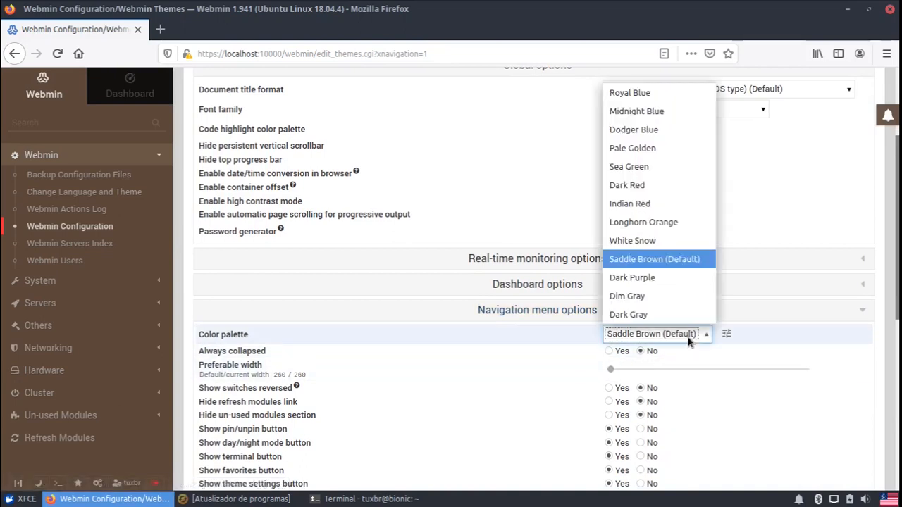
left_click(678, 299)
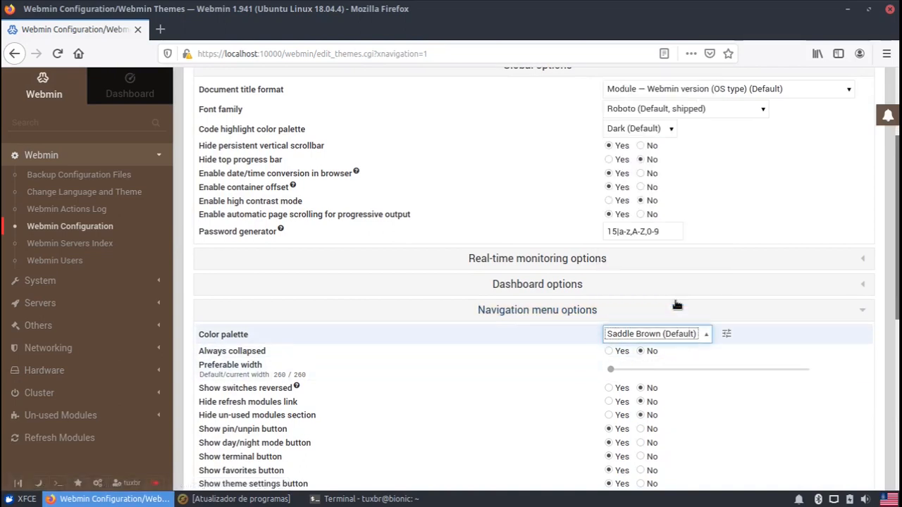
left_click(726, 335)
left_click(727, 335)
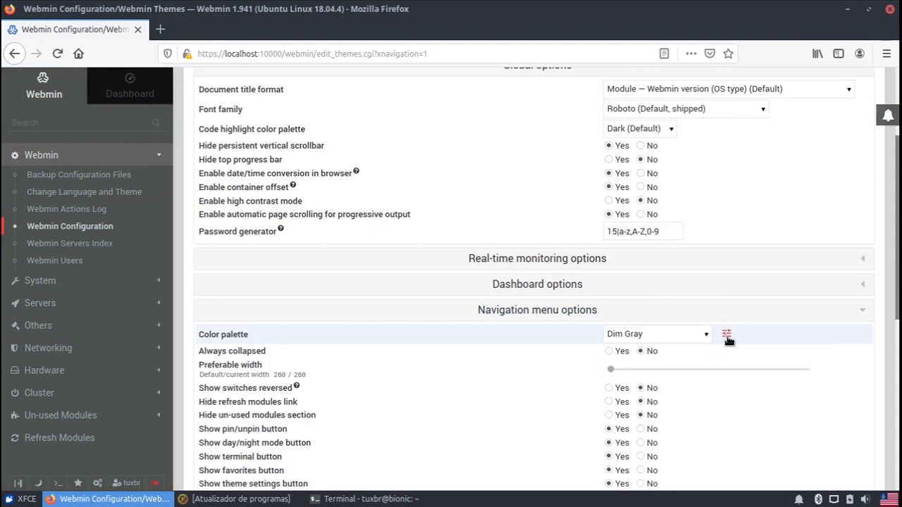
Step: Set the navigation menu's color palette to Dark Gray and look over the remaining theme options
scroll(483, 338, "down", 3)
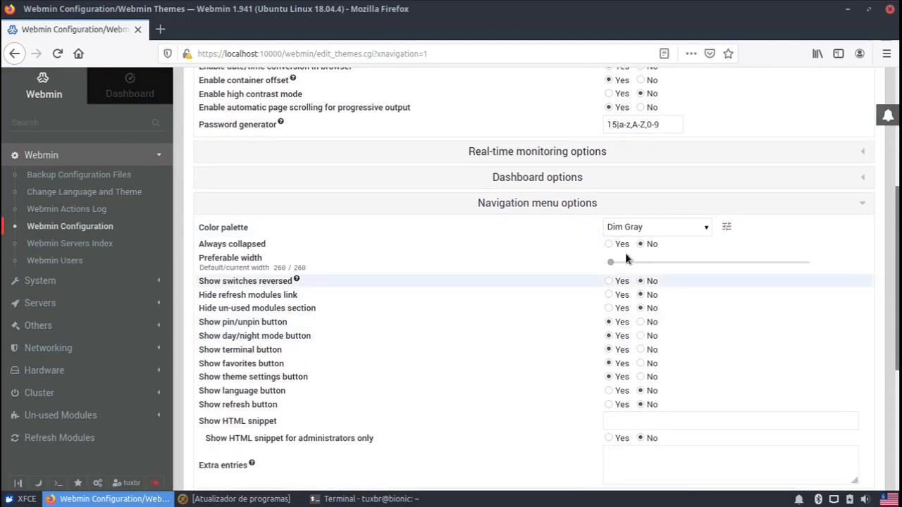
left_click(654, 227)
left_click(628, 447)
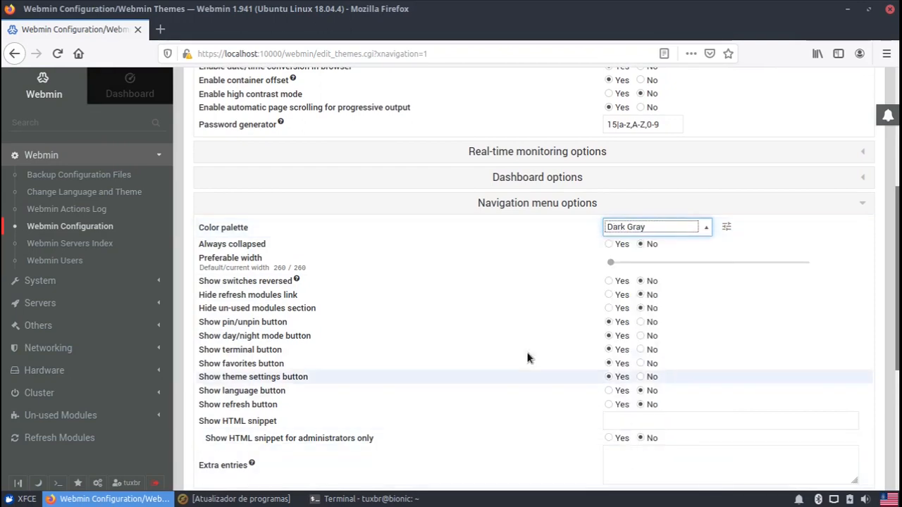
scroll(465, 401, "down", 5)
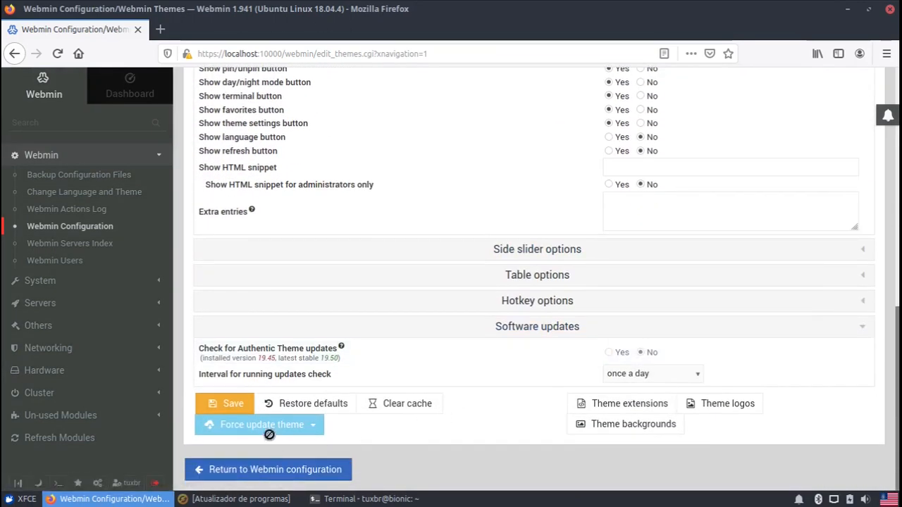
Step: Save the Authentic Theme configuration with the Dark Gray navigation menu palette
left_click(233, 408)
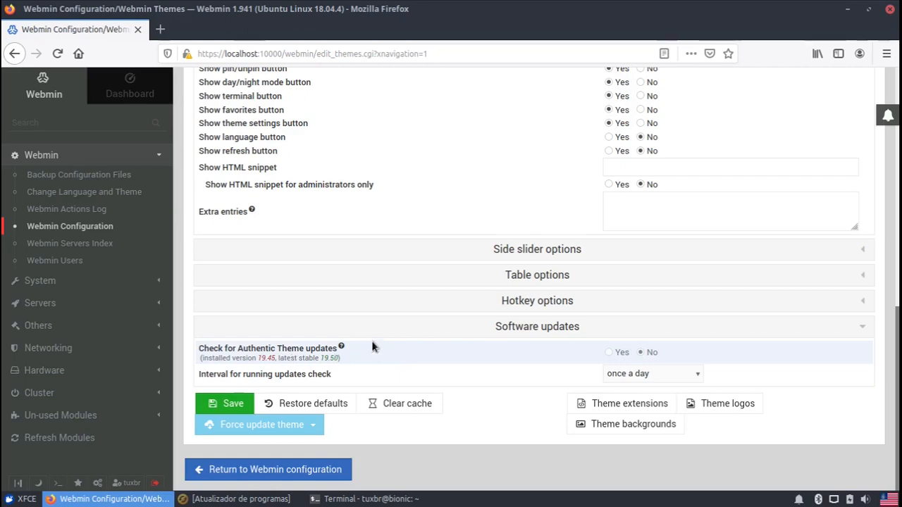
scroll(371, 346, "up", 6)
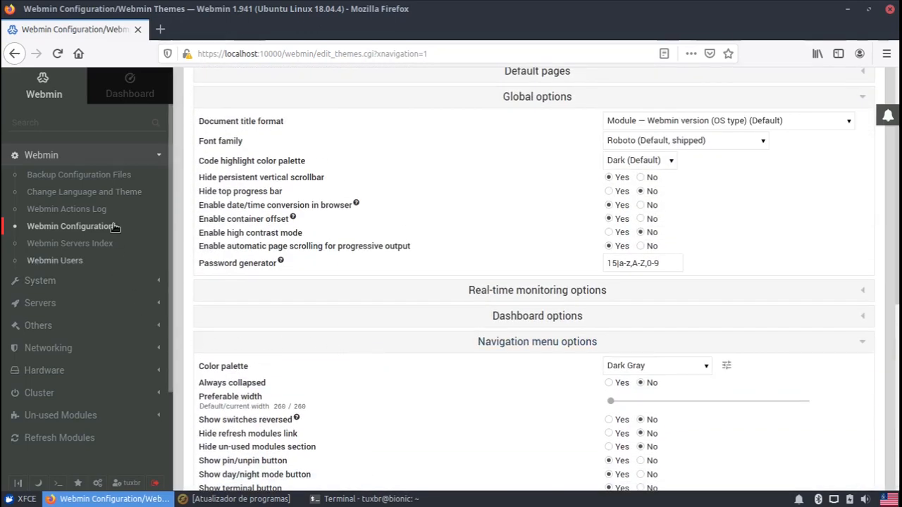
Step: Collapse the Webmin category in the navigation menu and open the Bootup and Shutdown module under System
left_click(95, 162)
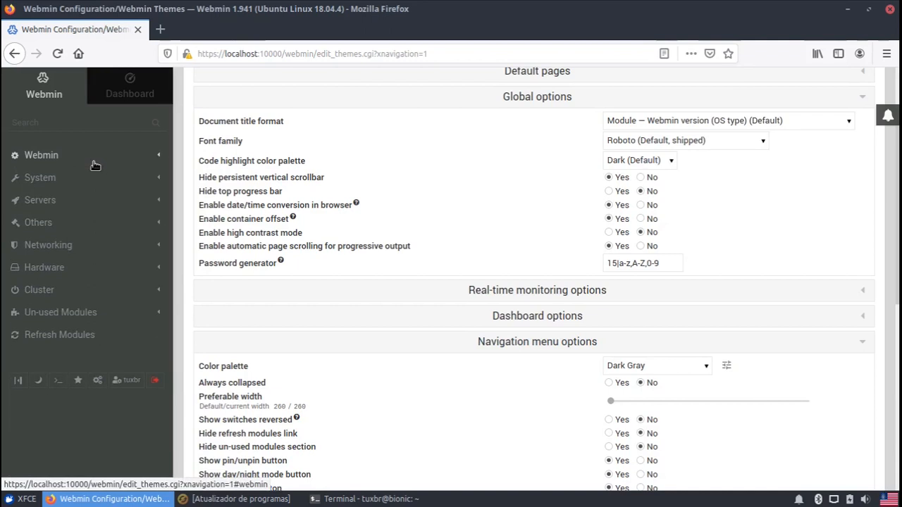
left_click(87, 179)
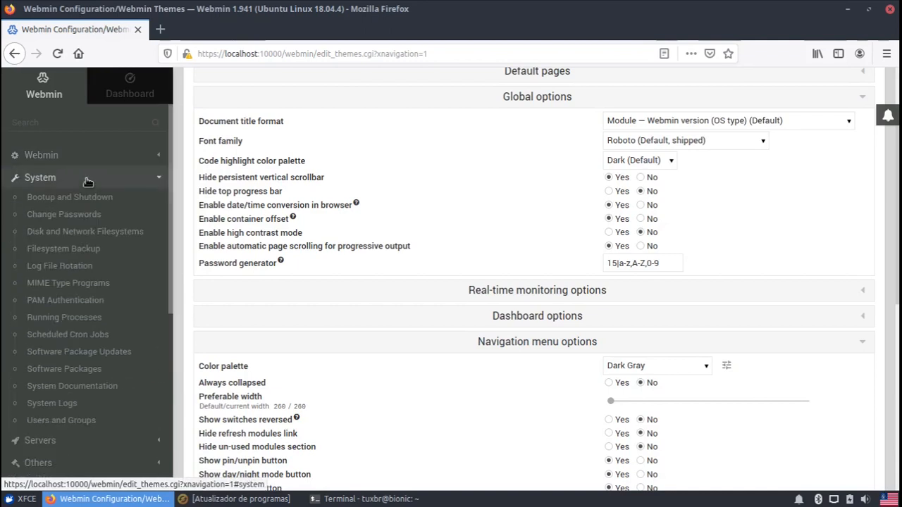
left_click(80, 202)
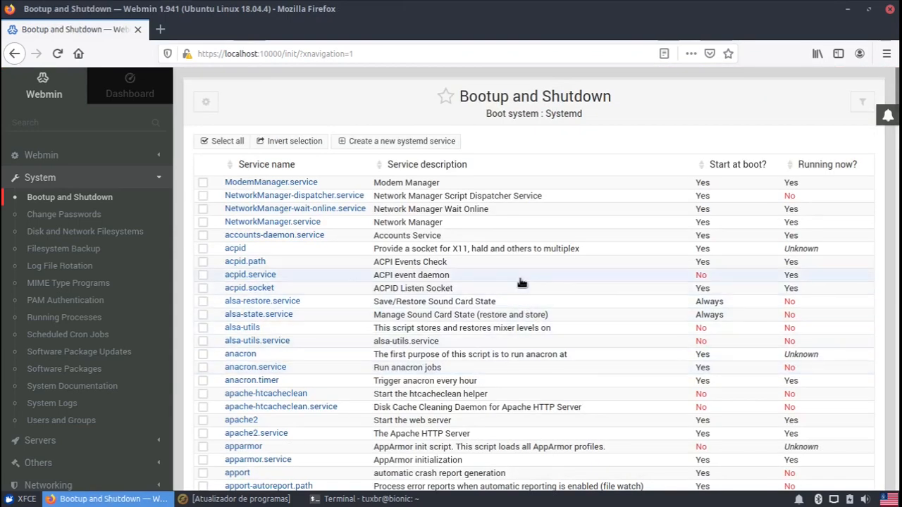
Step: Examine the full list of systemd services, their boot and running status, and the service, reboot and shutdown controls at its end
scroll(521, 282, "down", 10)
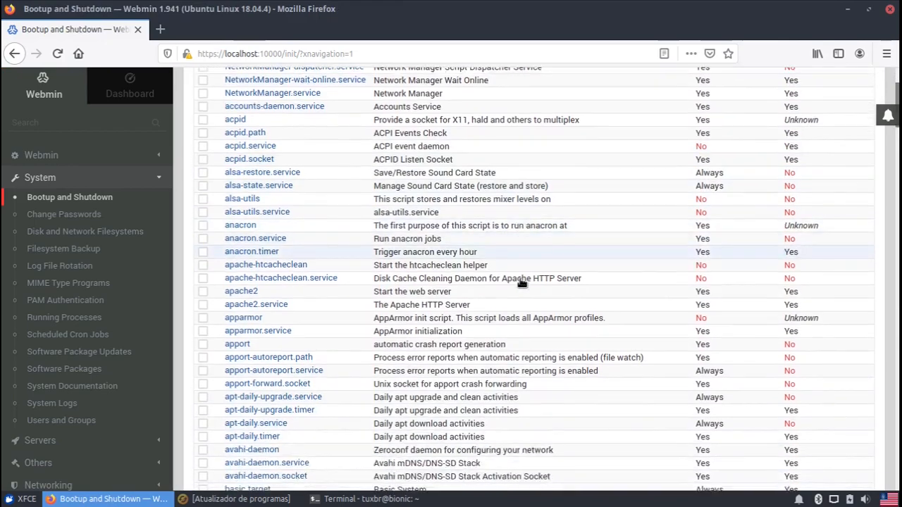
scroll(522, 282, "down", 15)
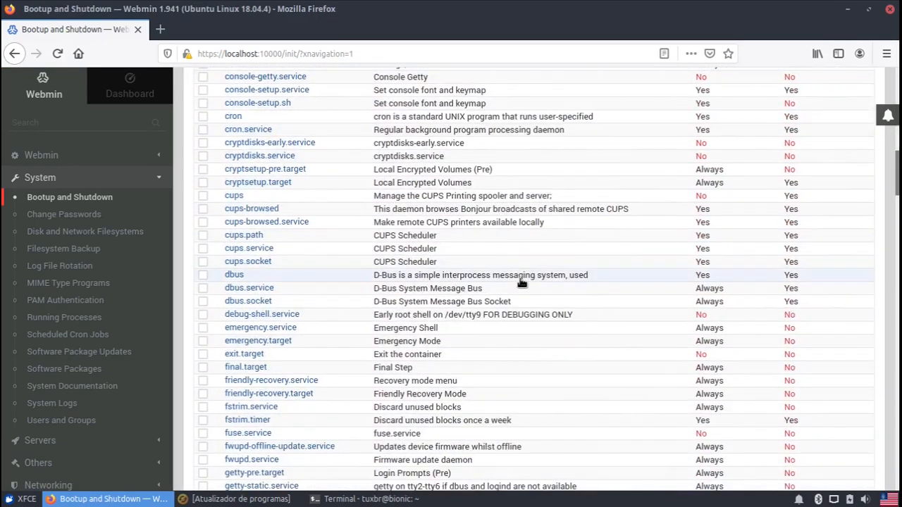
scroll(524, 280, "down", 15)
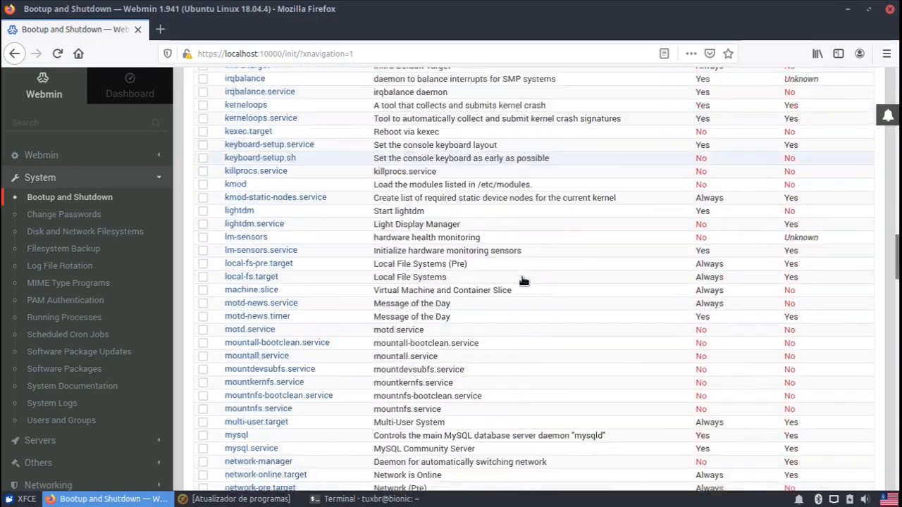
scroll(524, 281, "down", 15)
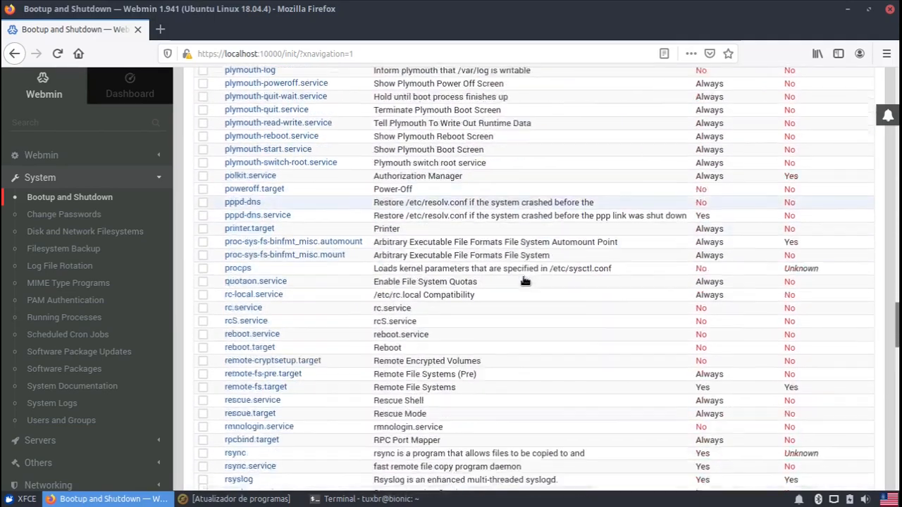
scroll(523, 280, "down", 15)
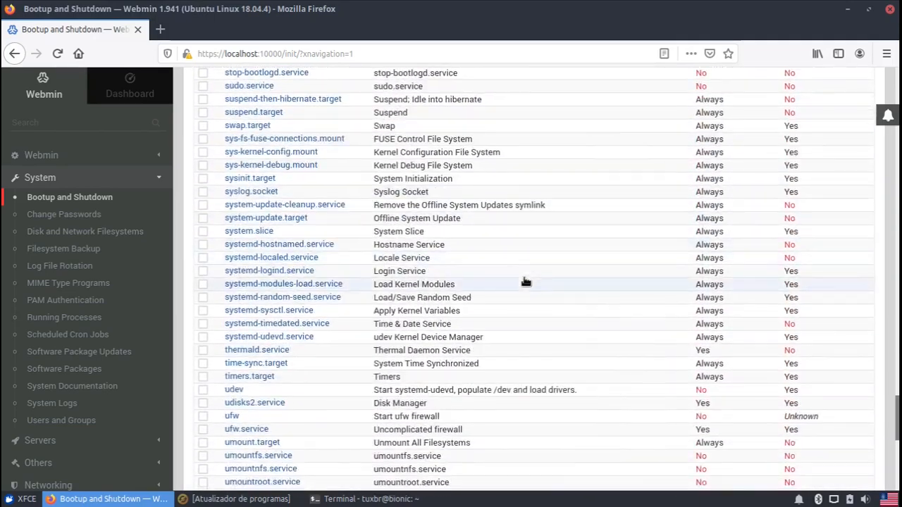
scroll(526, 281, "down", 1)
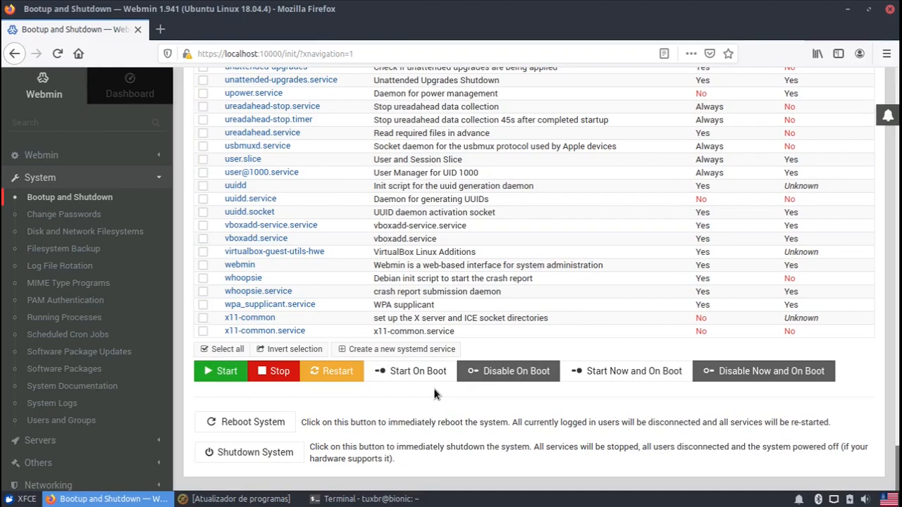
scroll(430, 374, "up", 10)
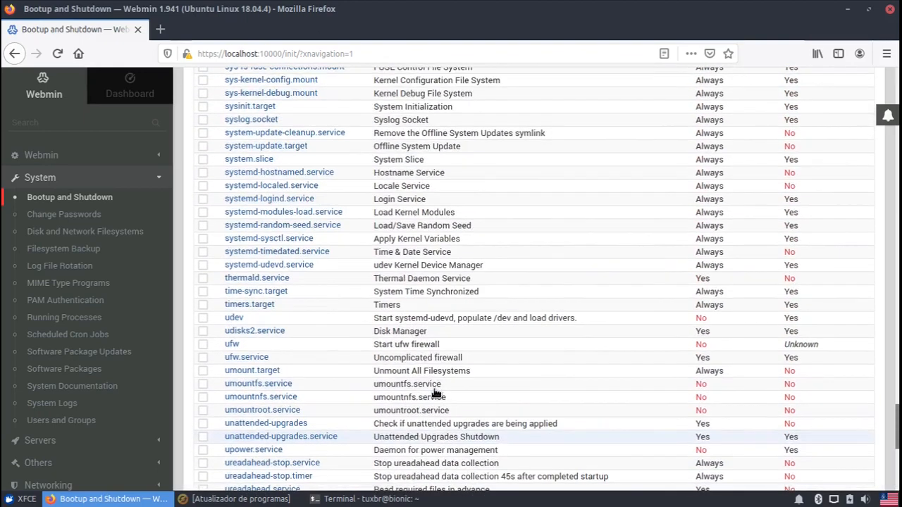
scroll(423, 355, "up", 20)
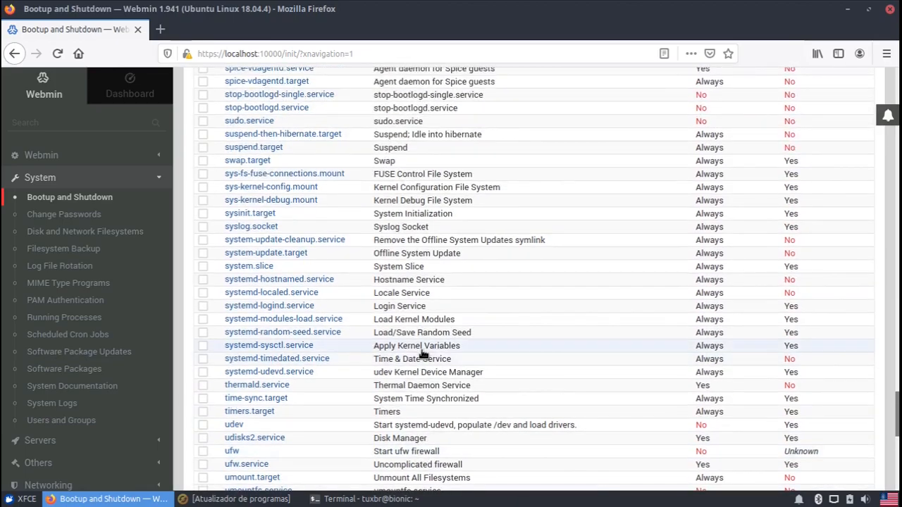
scroll(427, 355, "up", 20)
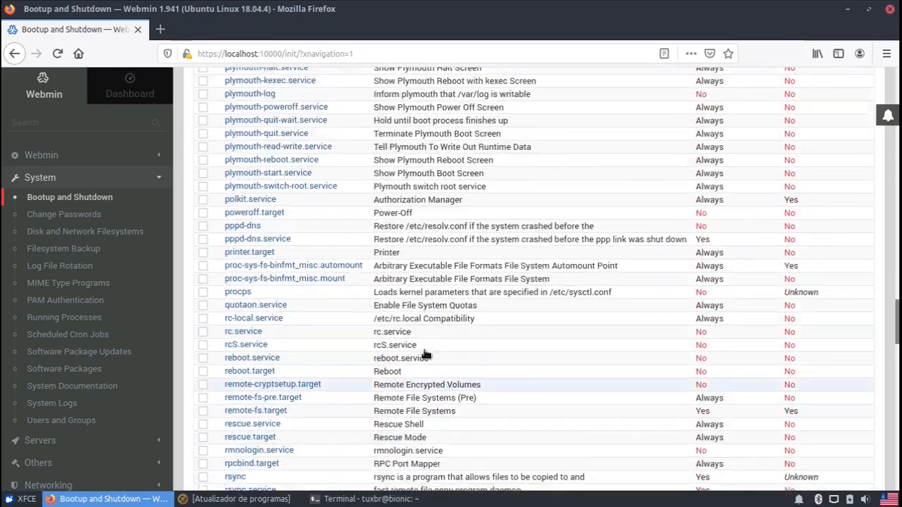
scroll(432, 351, "up", 20)
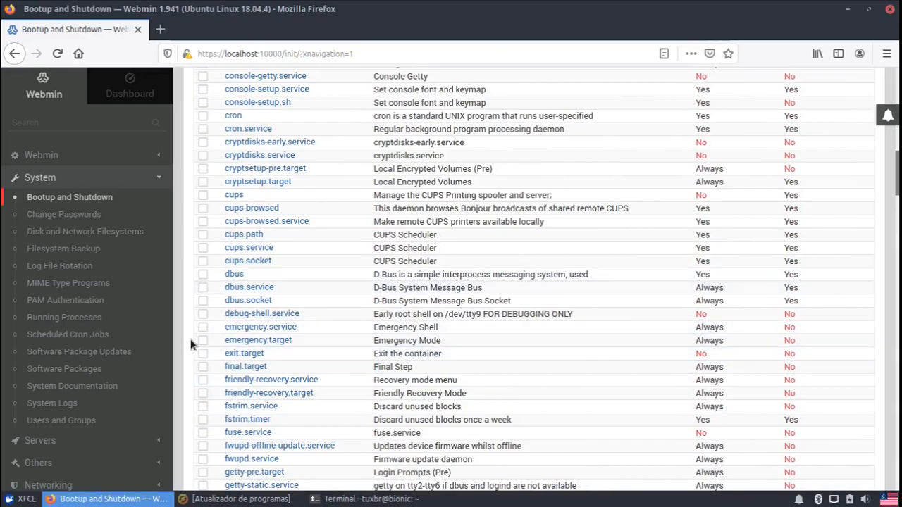
scroll(268, 288, "up", 15)
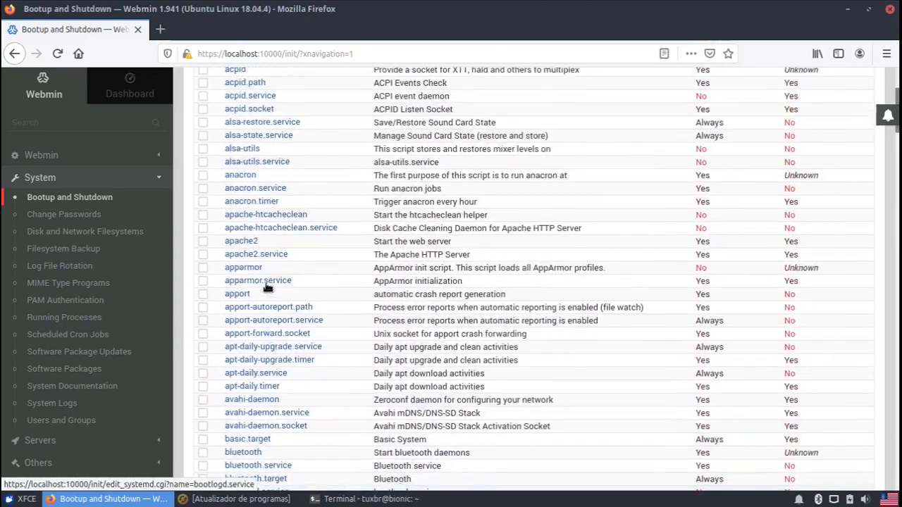
scroll(267, 287, "up", 1)
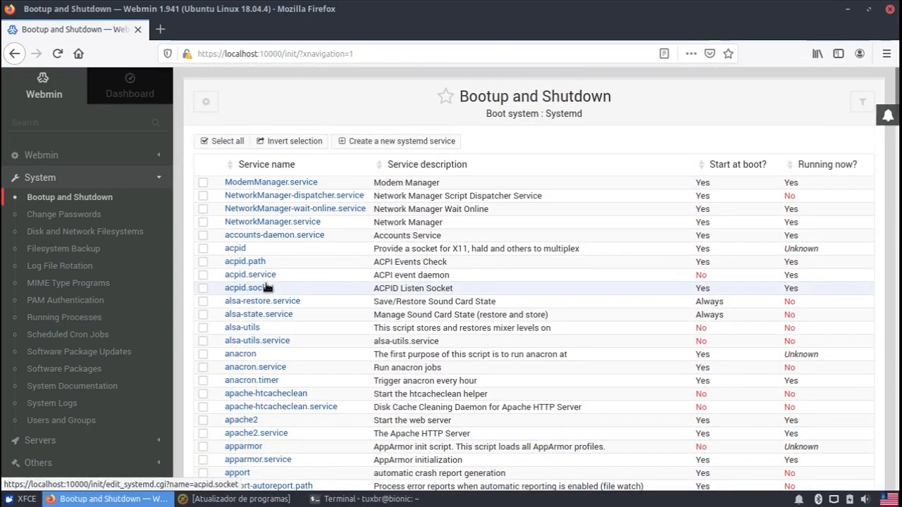